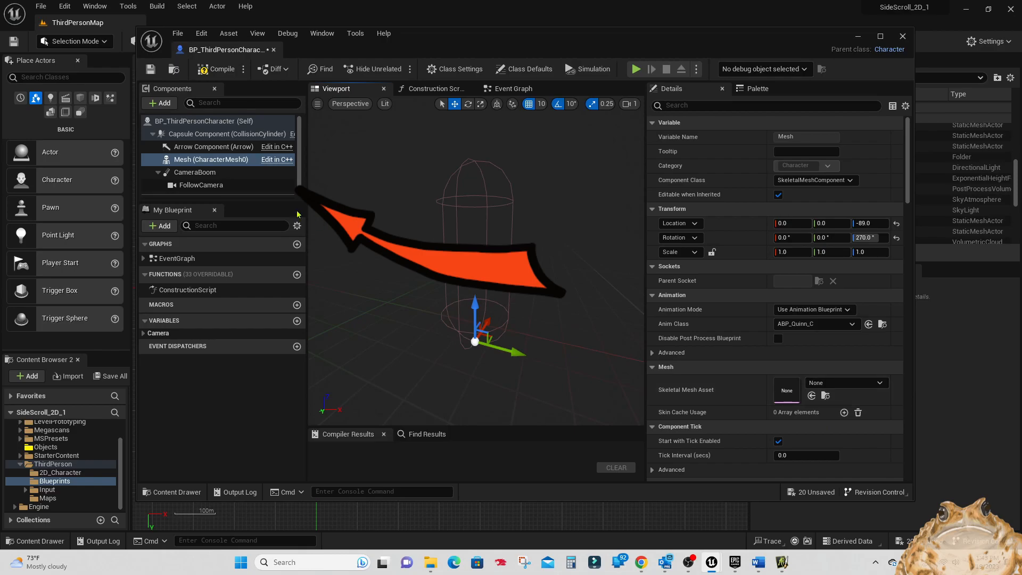
Step: Add a Cube component to BP_ThirdPersonCharacter and show it in the orthographic Top view
click(163, 103)
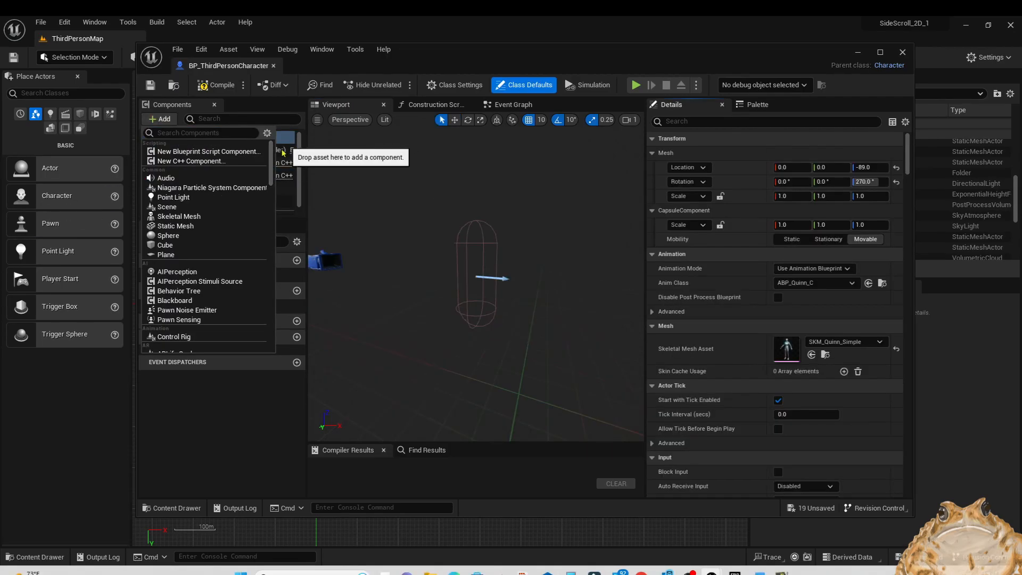
click(184, 247)
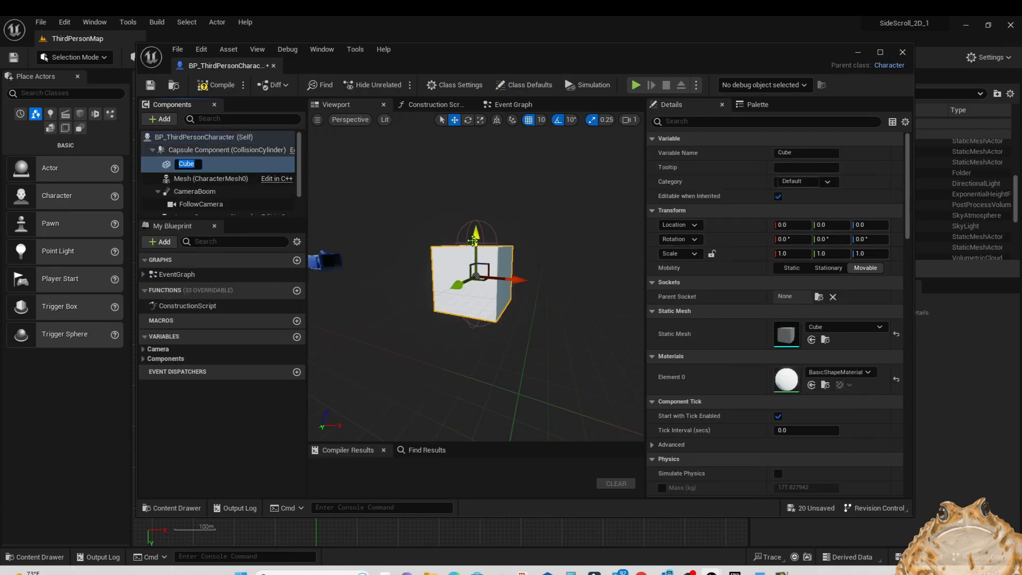
click(349, 119)
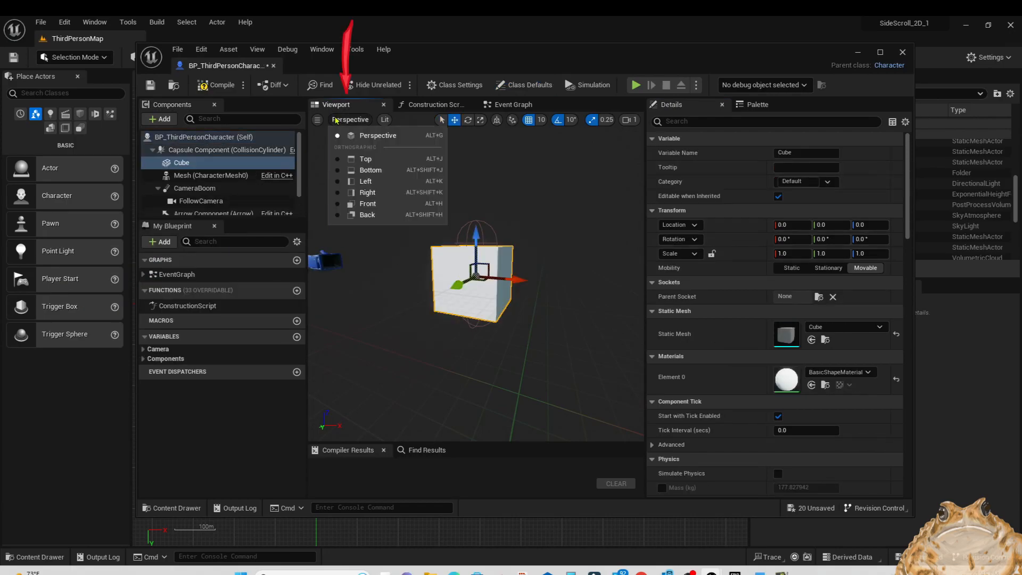
click(366, 160)
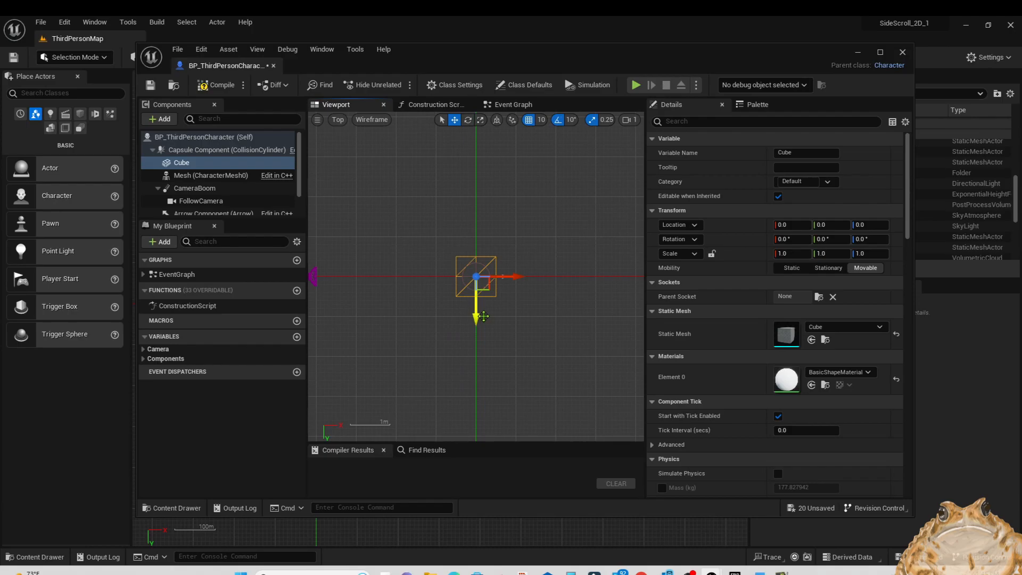
Step: Set the Cube component's scale to 0.75 on the X, Y and Z axes
click(780, 253)
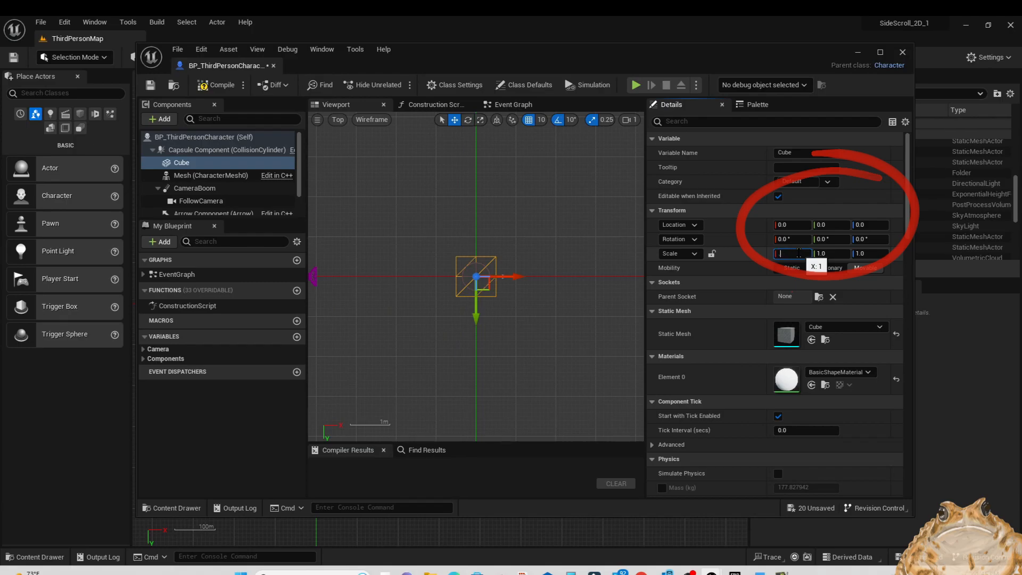
key(Return)
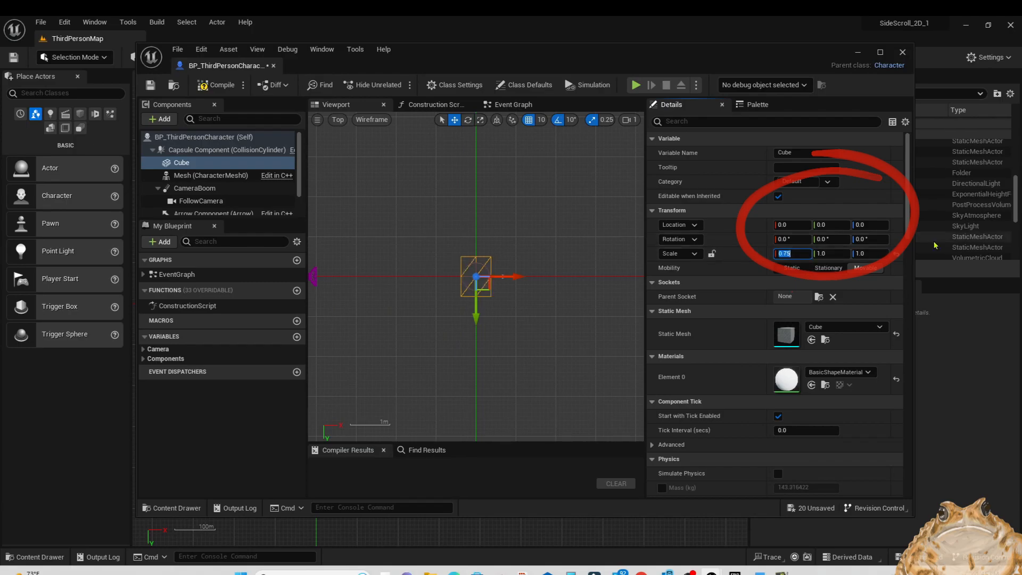
text(.7)
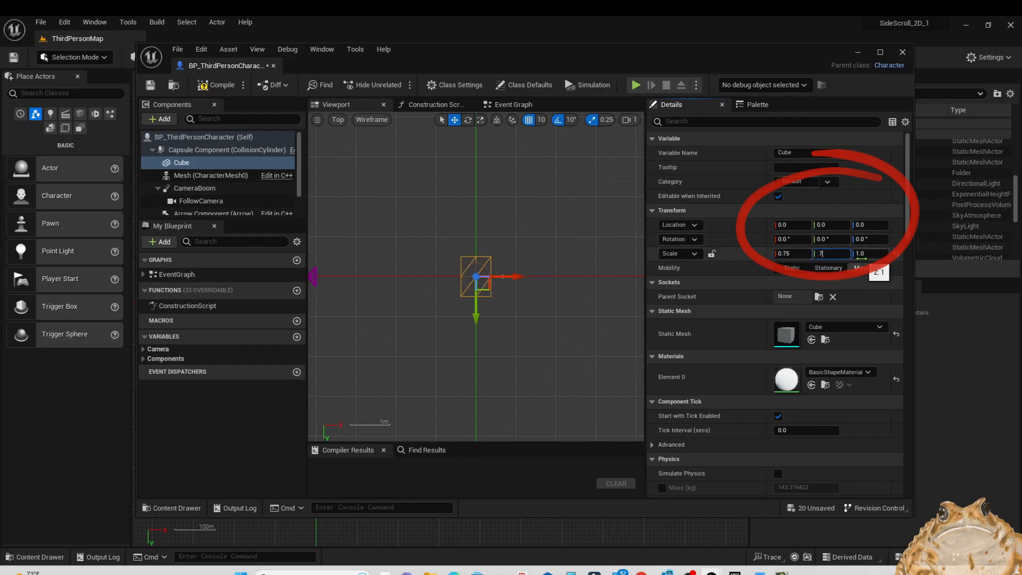
text(5)
key(Return)
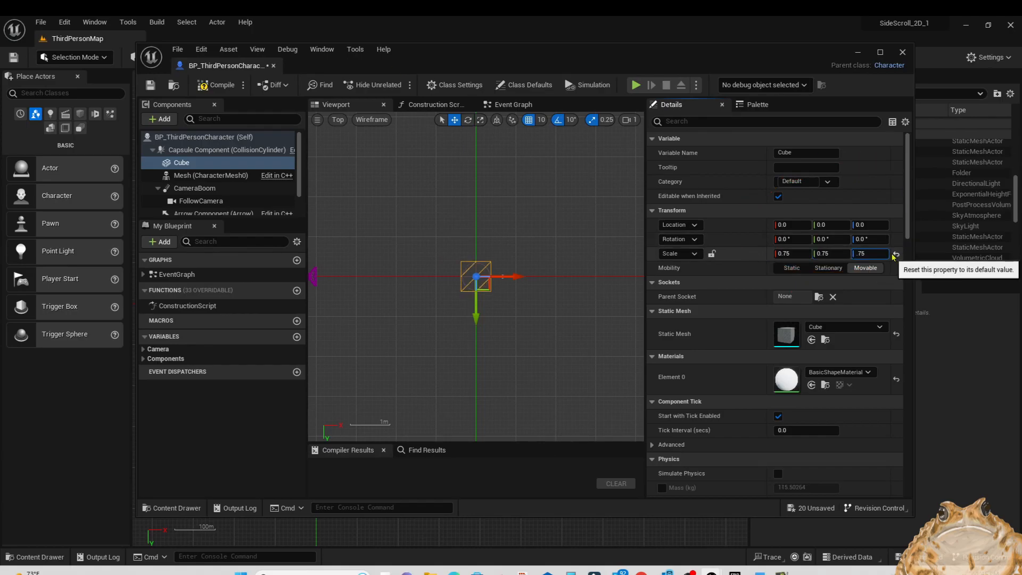
text(.75)
key(Return)
click(543, 290)
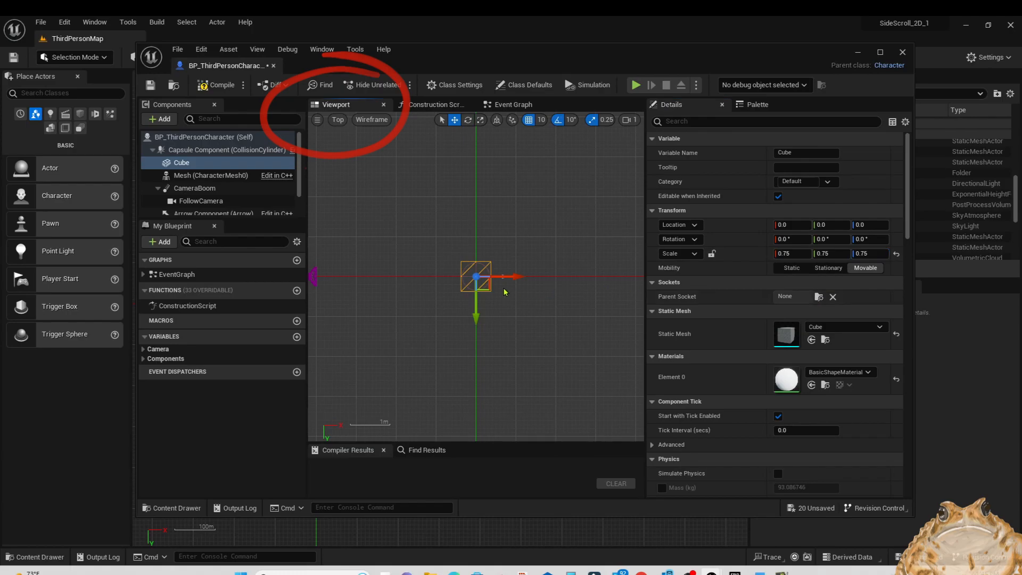
Step: In the Front view, stretch the Cube's Z scale to 1.76 so that it covers the capsule's height
click(337, 119)
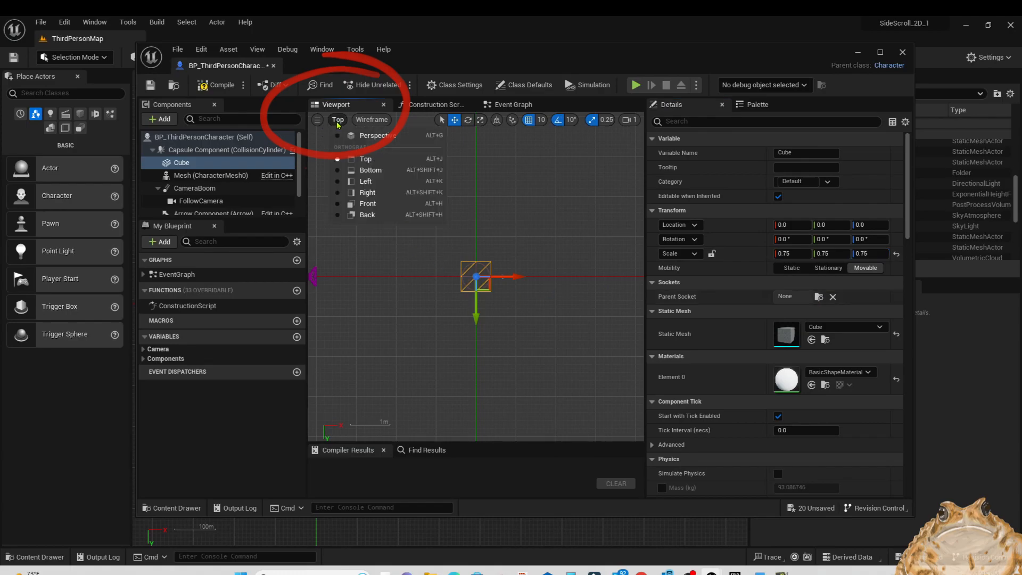
click(361, 203)
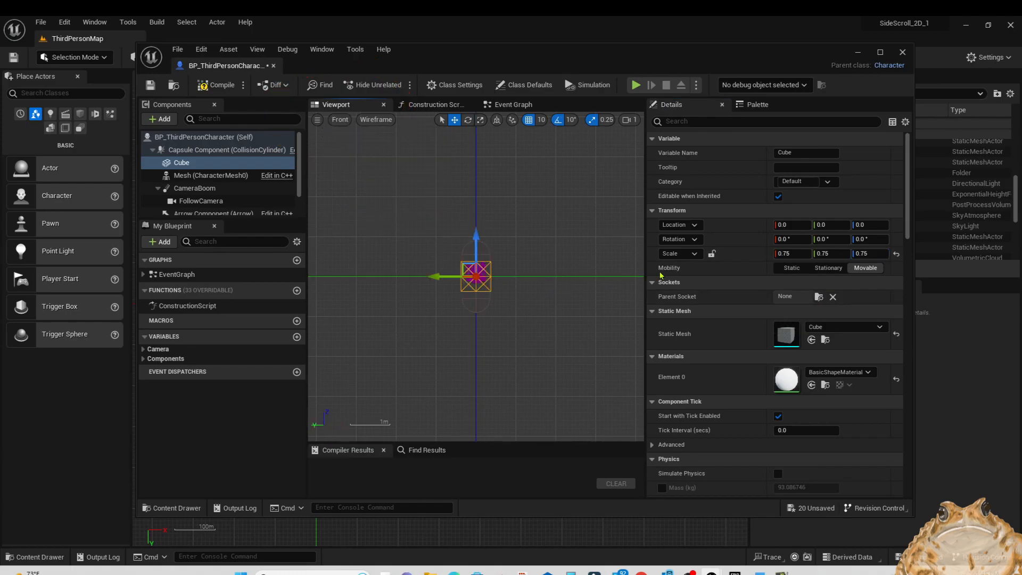
click(867, 254)
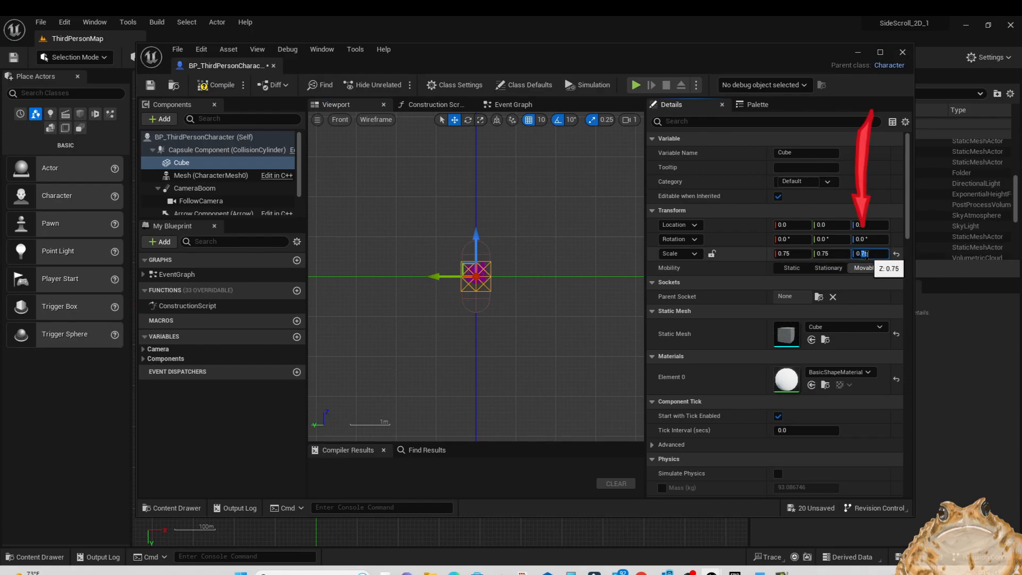
click(854, 253)
drag(855, 253, 871, 253)
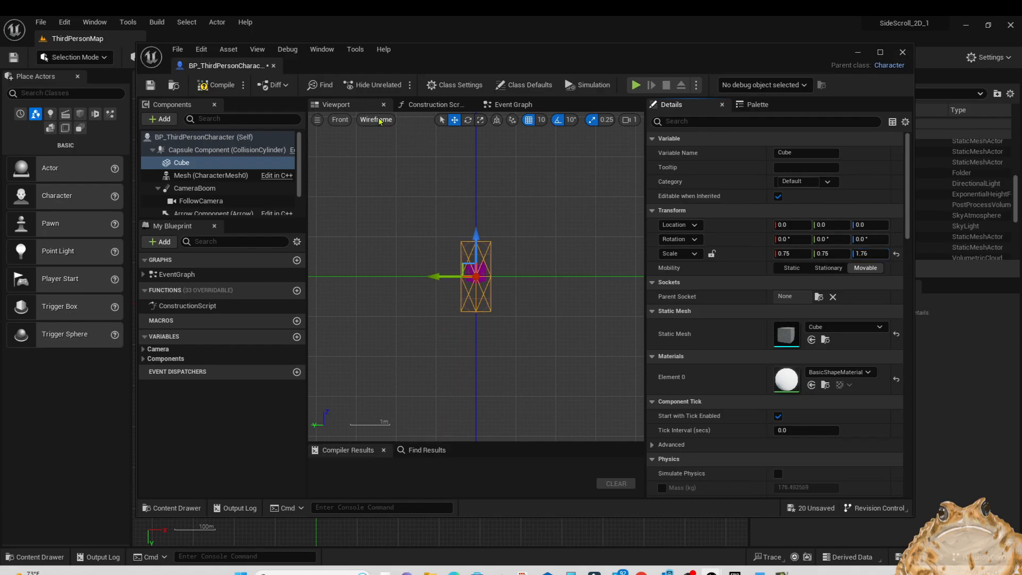
Step: Compile and save the character blueprint, and return its viewport to the Perspective view
click(234, 89)
click(156, 88)
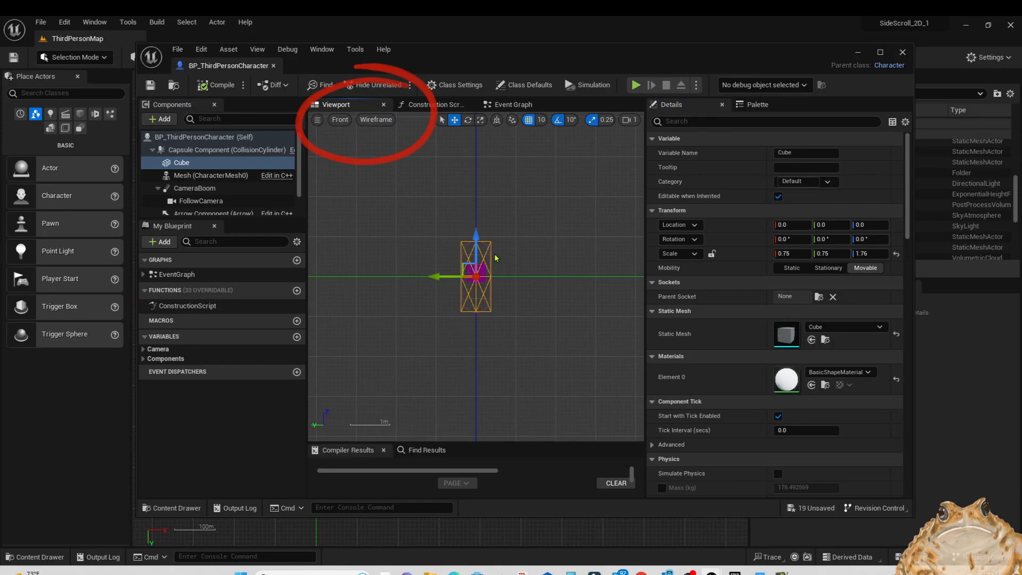
click(343, 120)
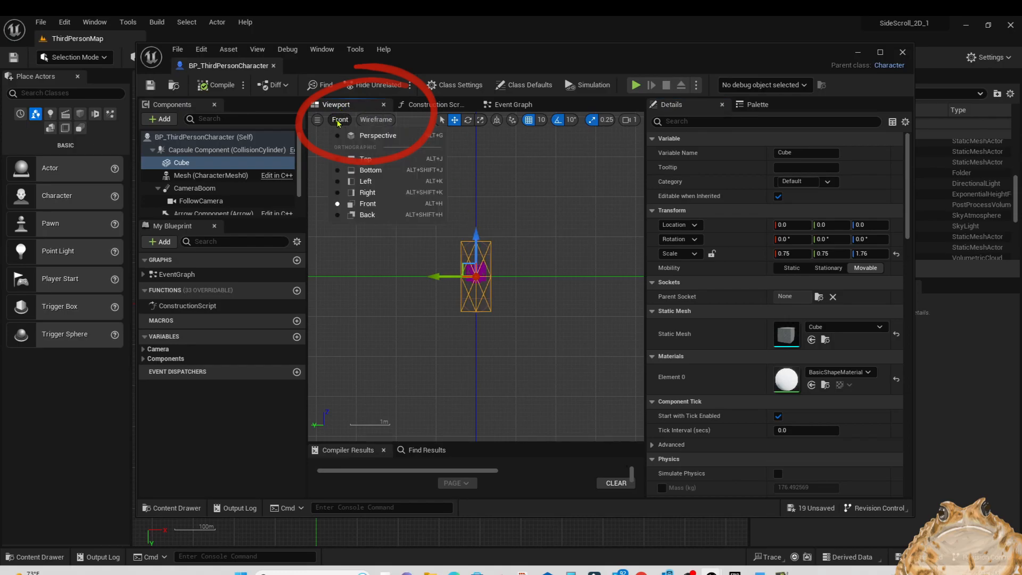
click(375, 135)
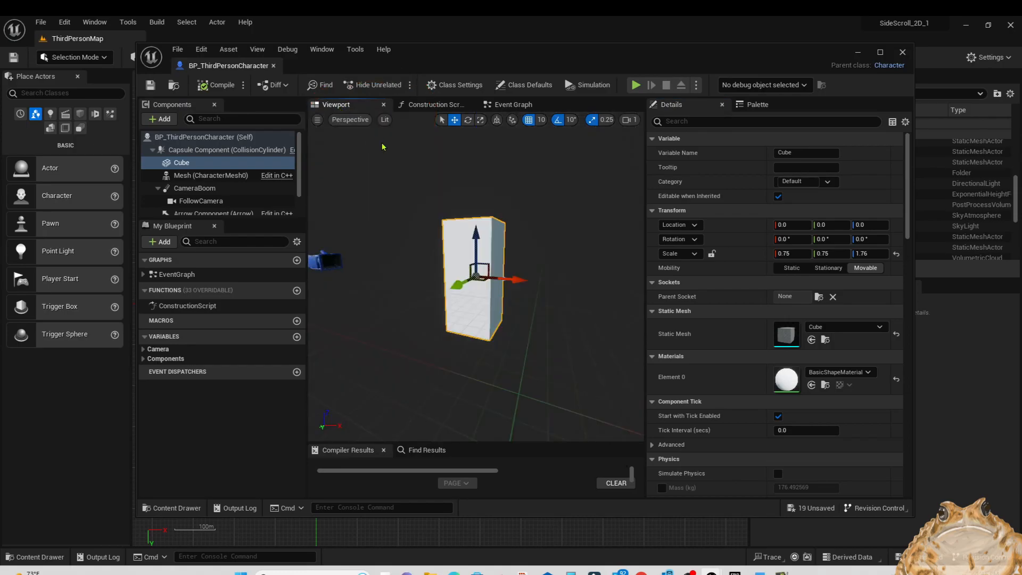
Step: Play-test the level from the main editor, moving the character both ways and jumping, and end the session
click(858, 53)
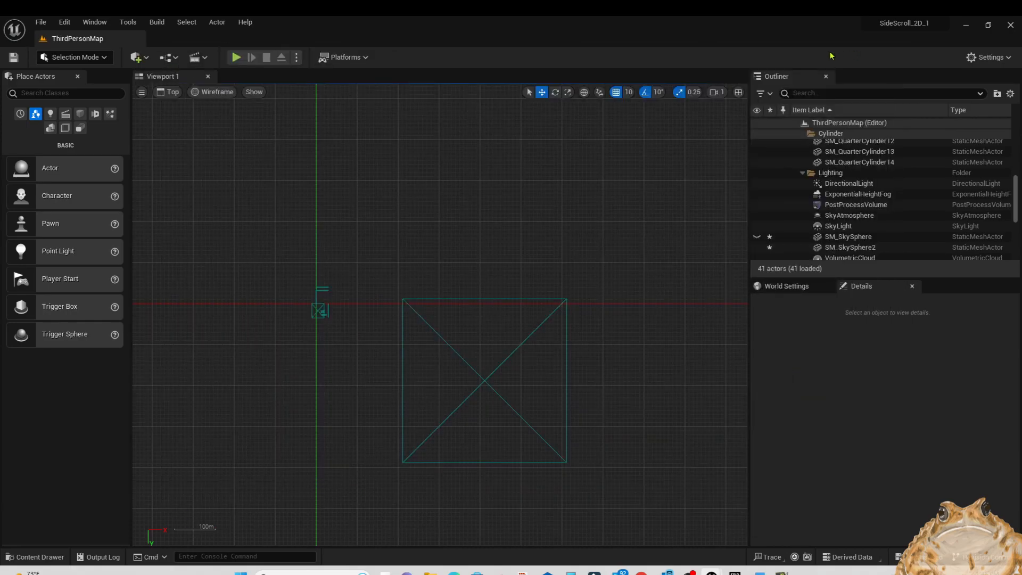
click(236, 57)
click(420, 259)
key(a)
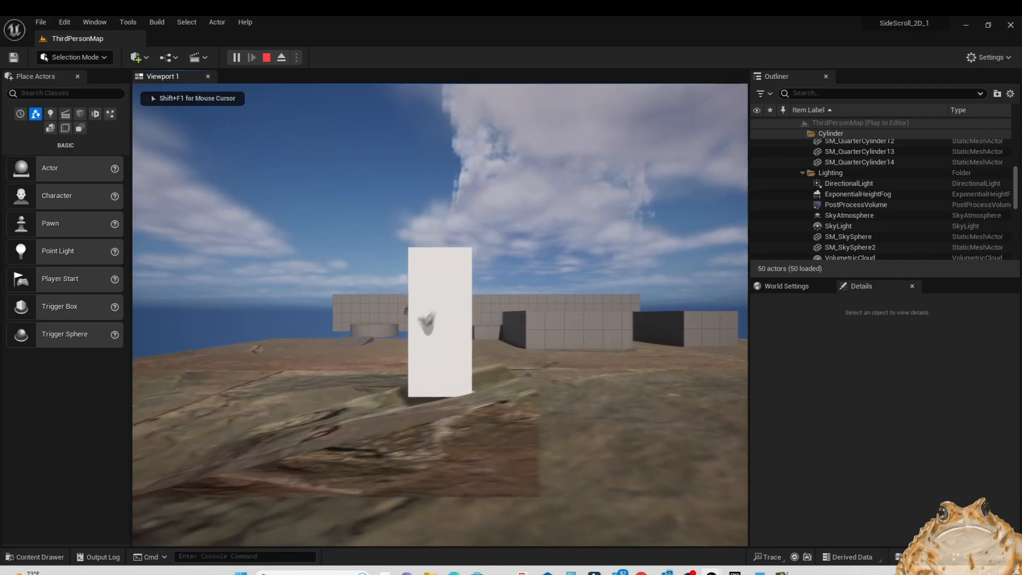
key(d)
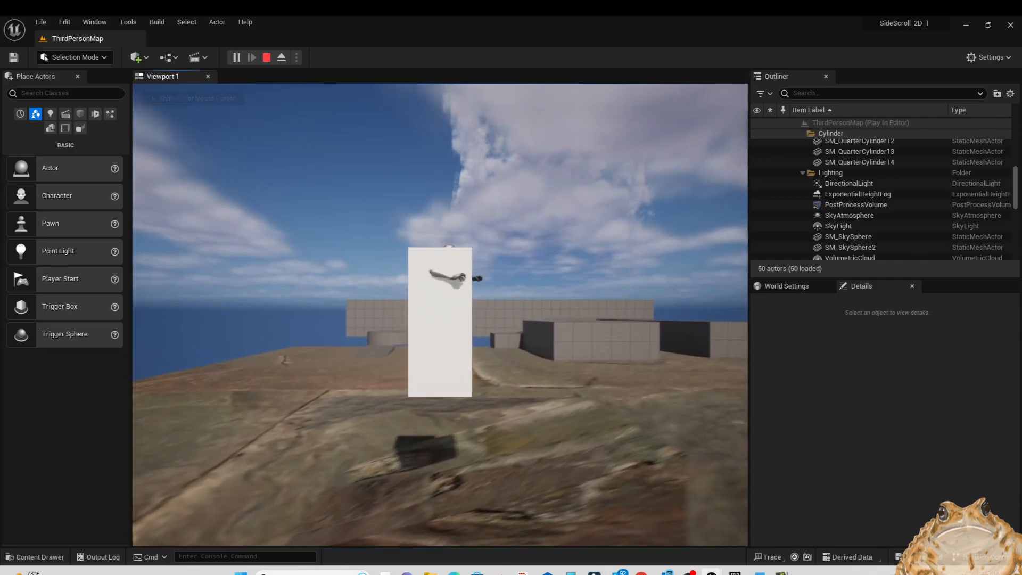
key(space)
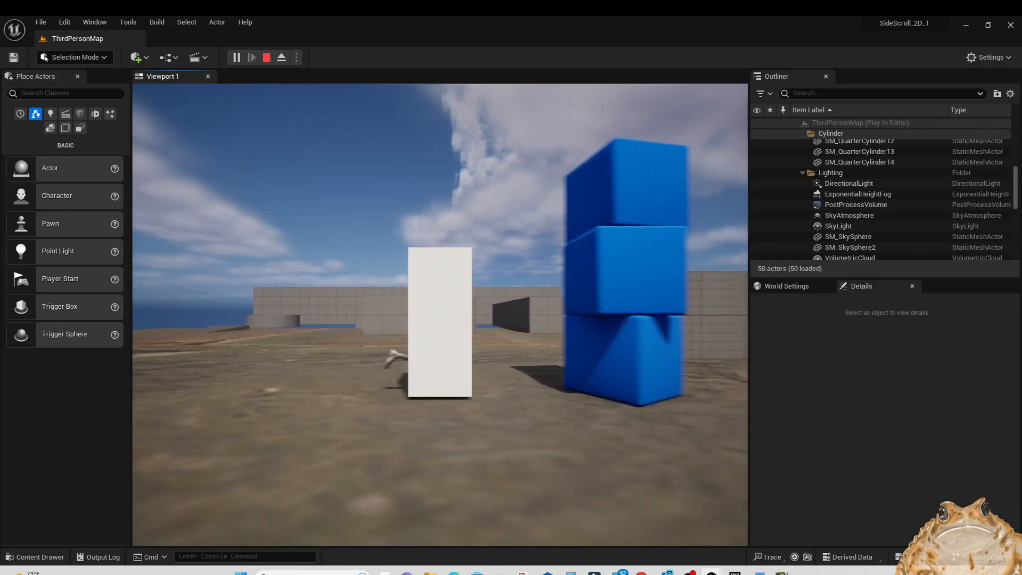
key(a)
key(space)
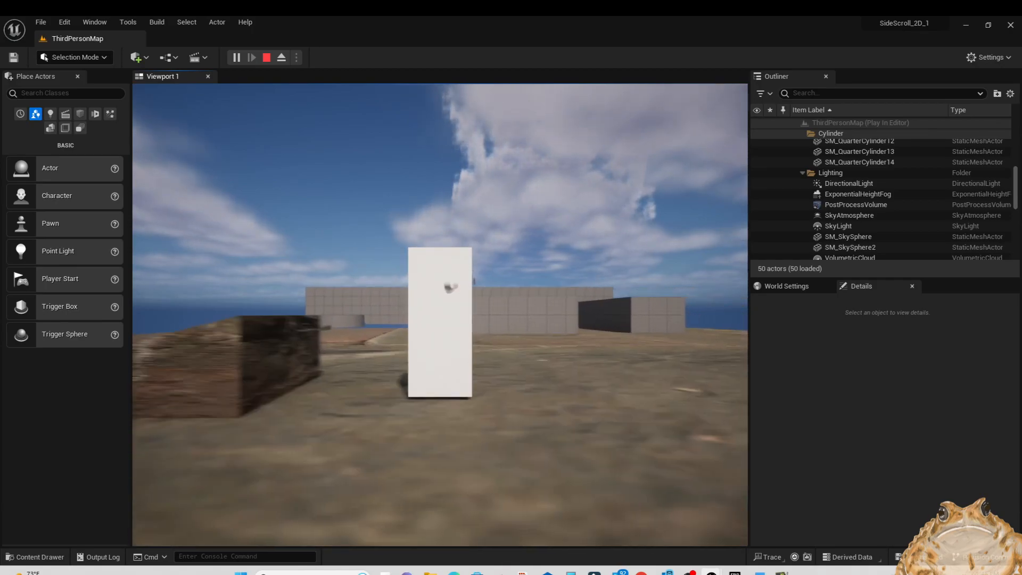
key(a)
key(space)
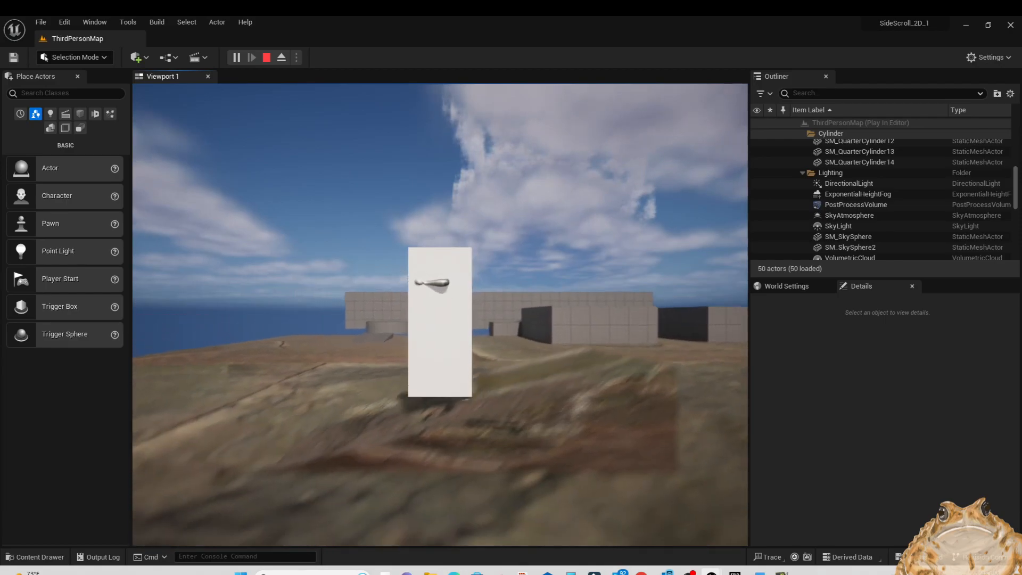
key(Escape)
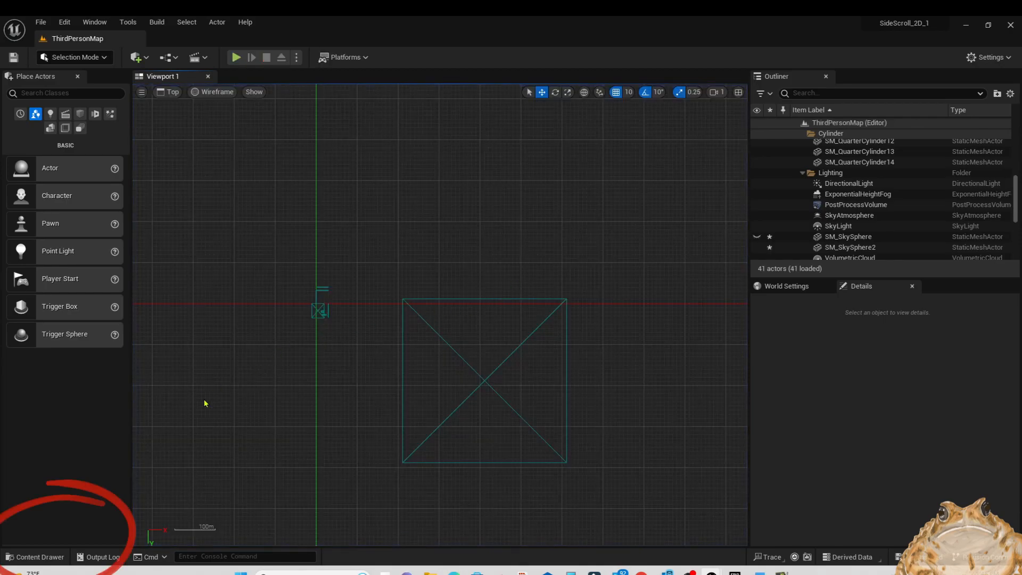
Step: Reopen the BP_ThirdPersonCharacter blueprint from the project content and compile it
click(37, 557)
double_click(201, 432)
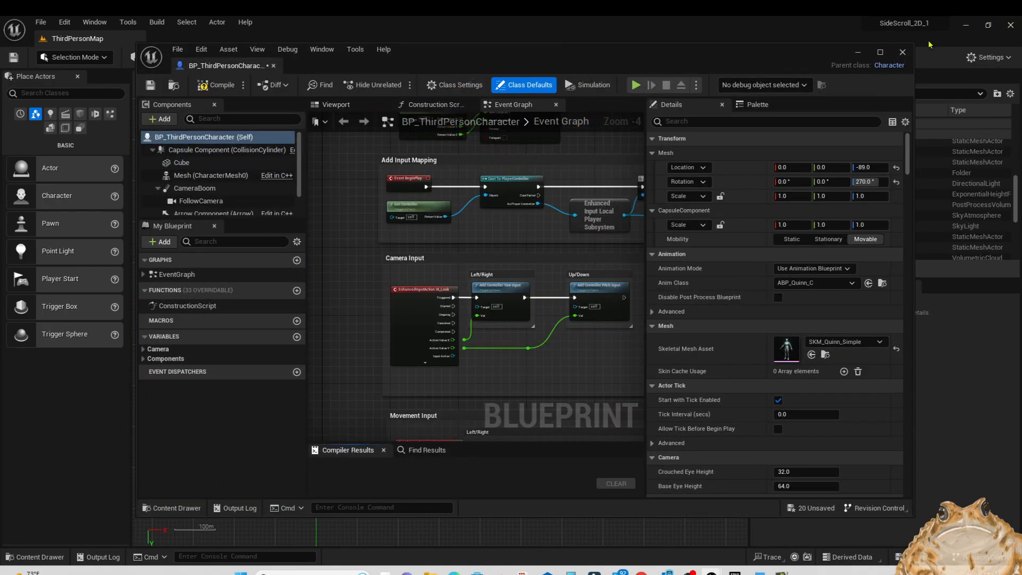
drag(811, 51, 803, 29)
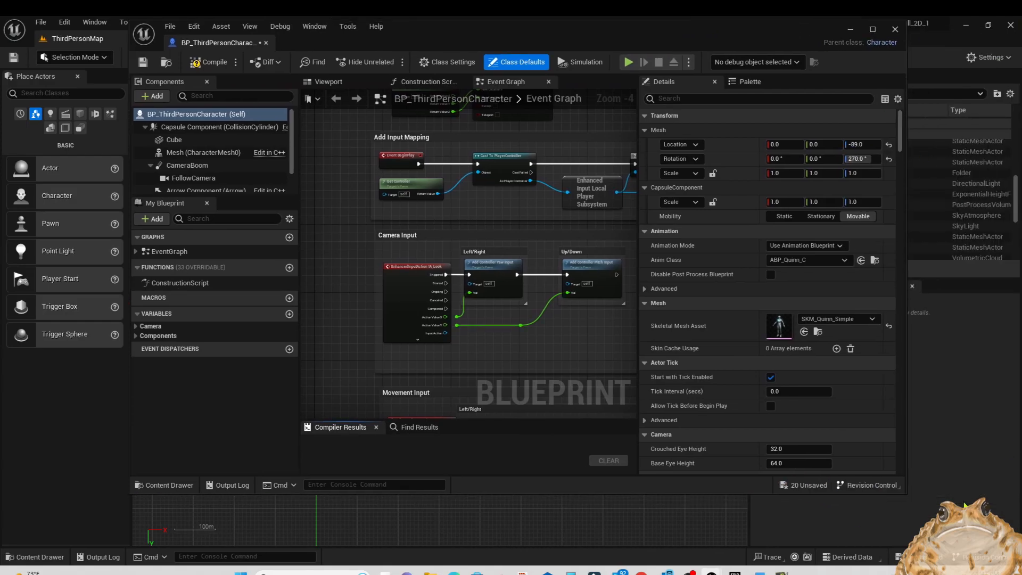
click(192, 63)
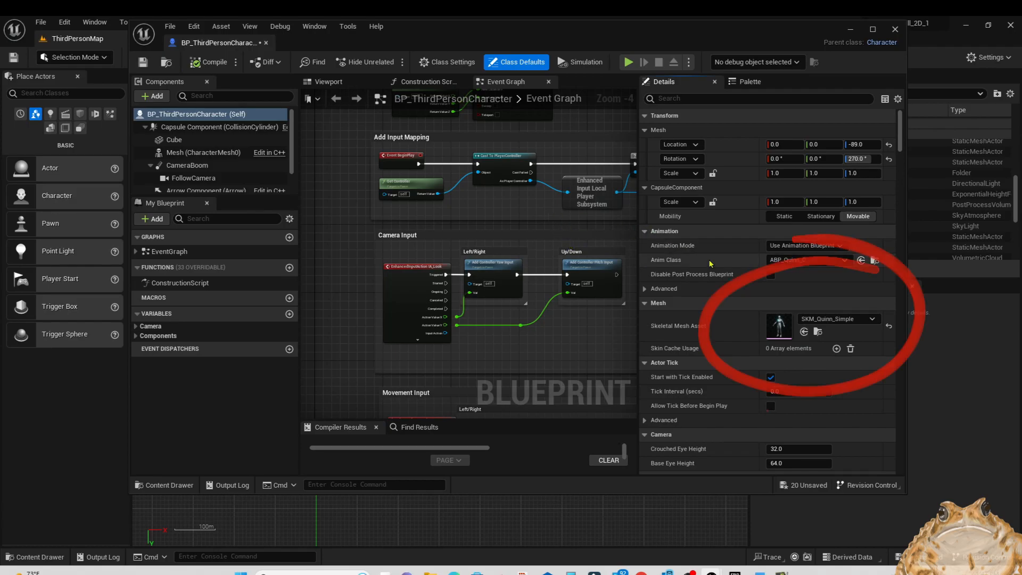
Step: Clear the character's Skeletal Mesh Asset, compile and save the blueprint, and leave its editor
click(872, 321)
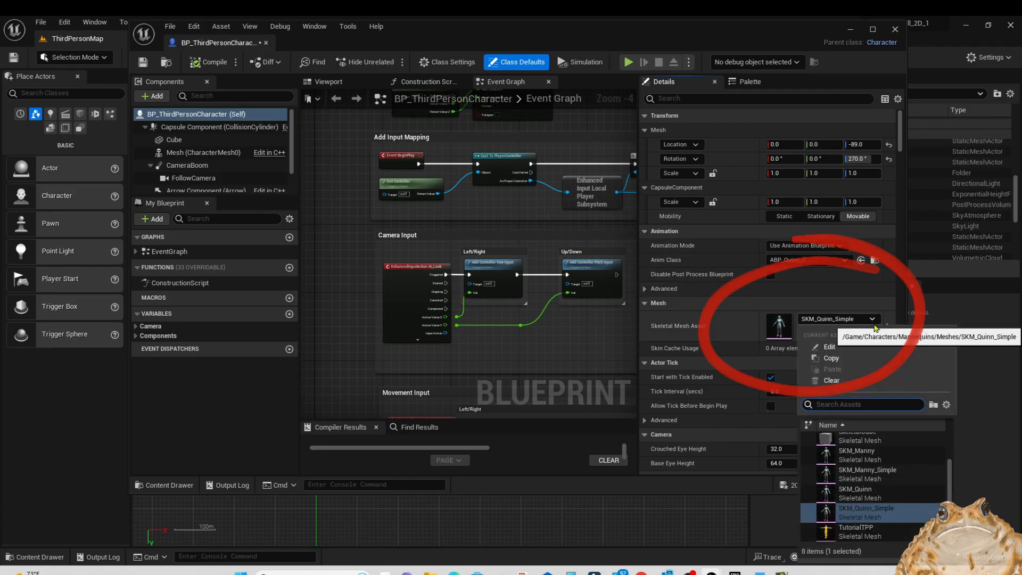
click(830, 375)
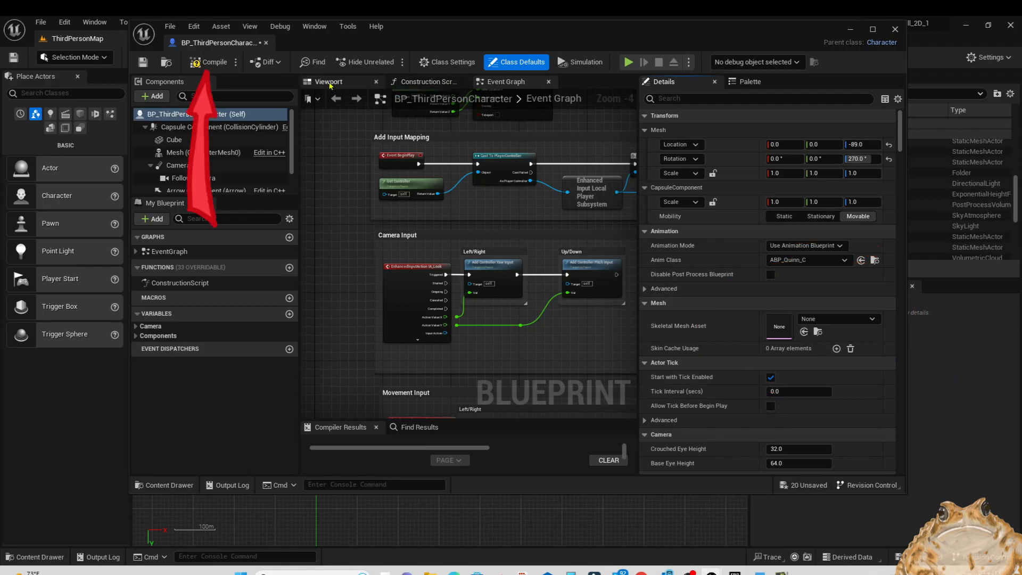
click(210, 62)
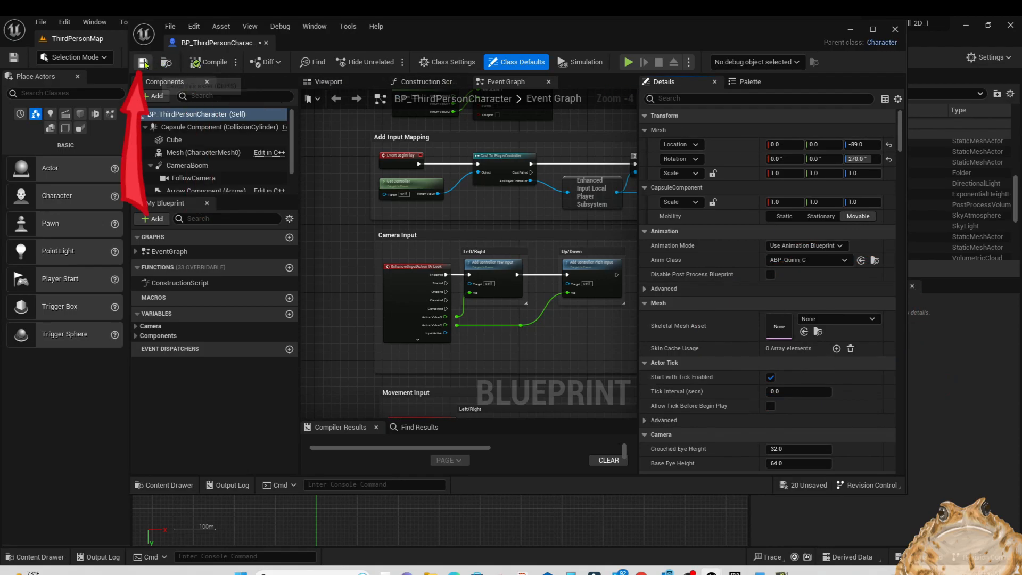
click(895, 29)
Step: Play-test the level with the cube character, running in both directions and jumping repeatedly, and stop the session
click(235, 57)
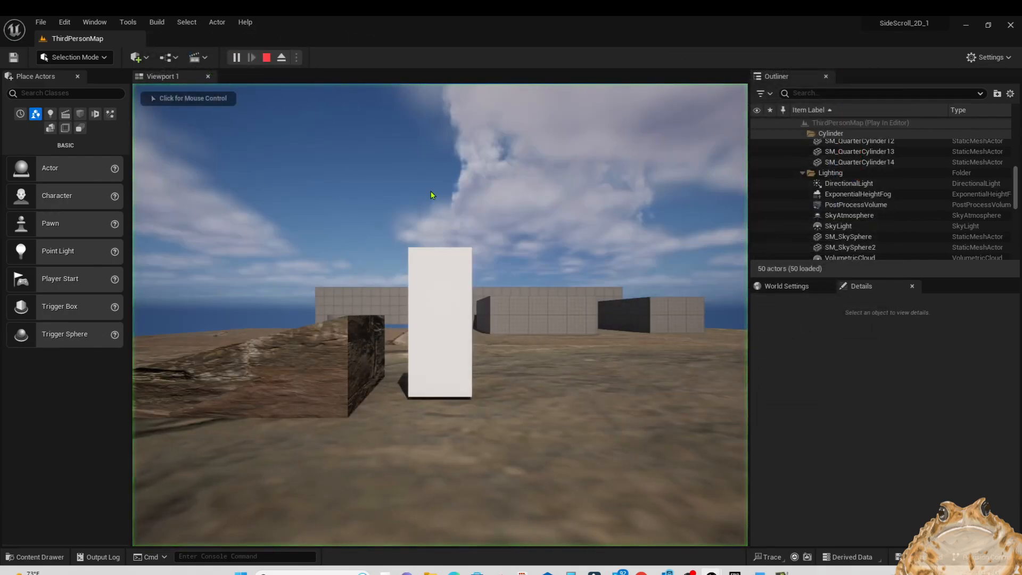
key(d)
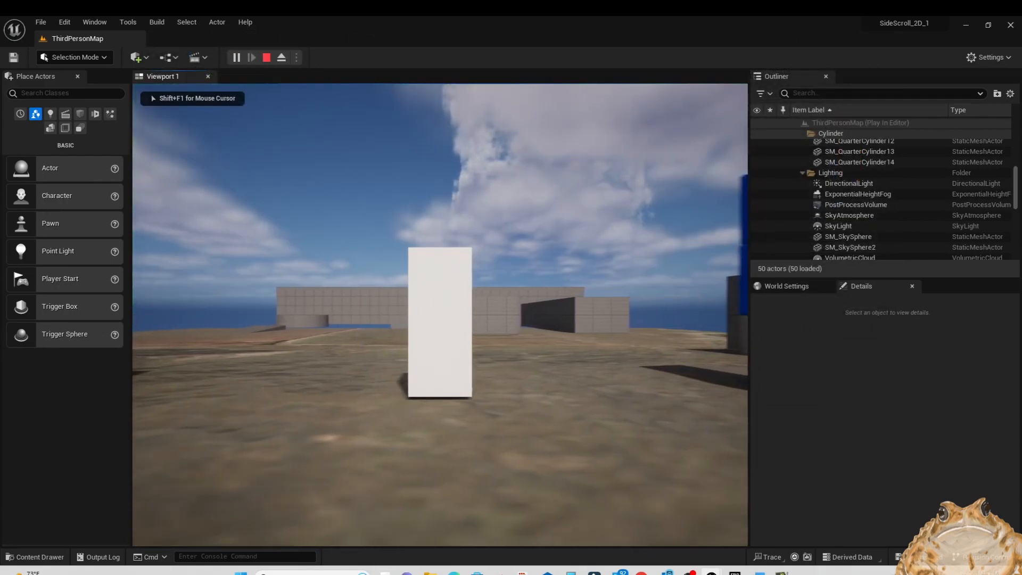
key(a)
key(space)
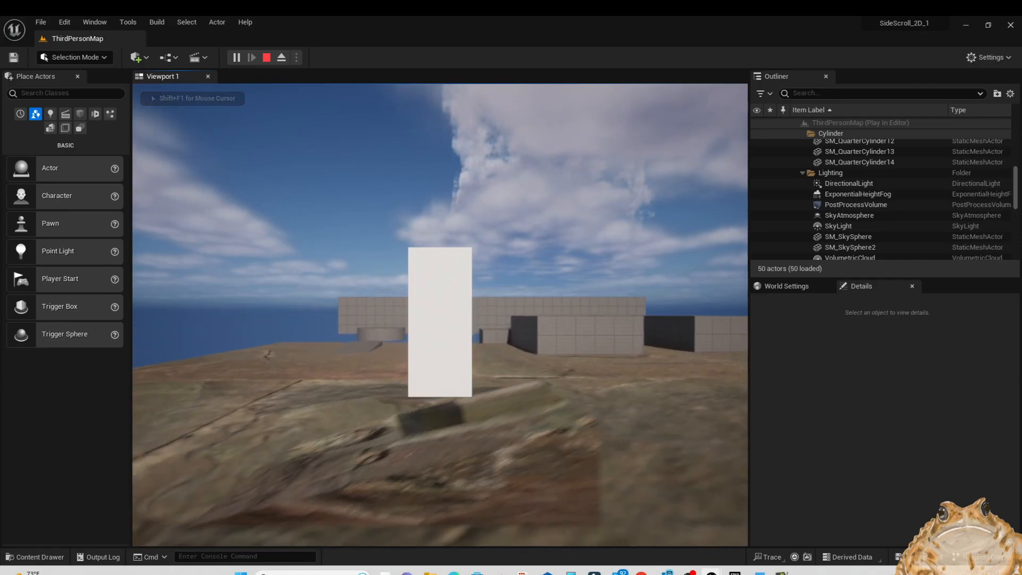
key(d)
key(space)
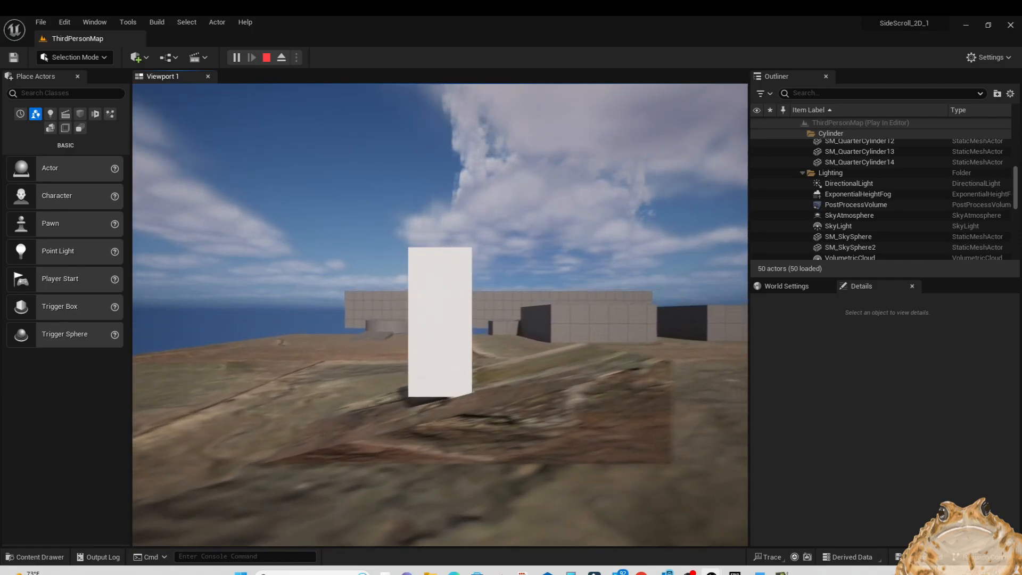
key(a)
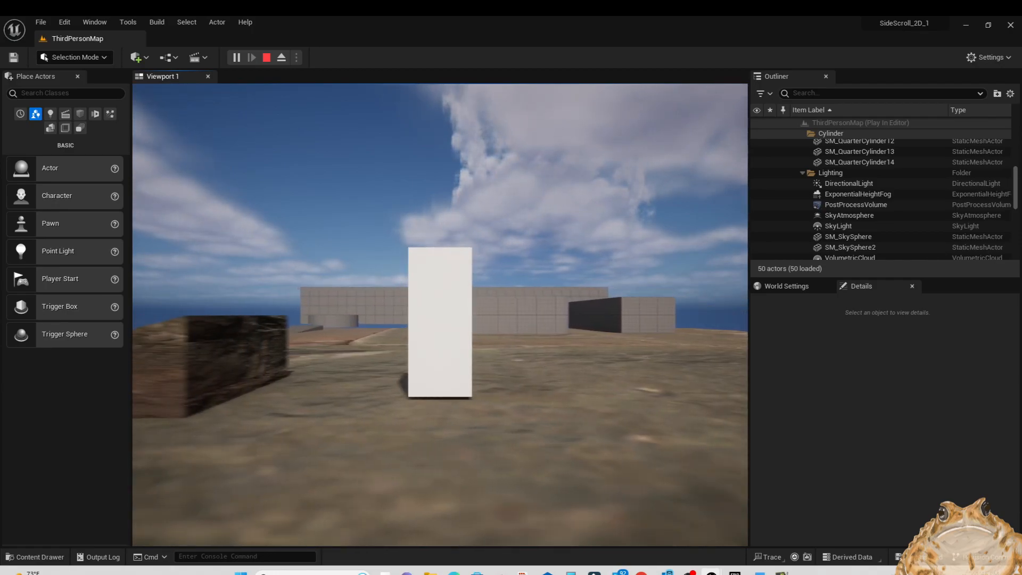
key(space)
key(d)
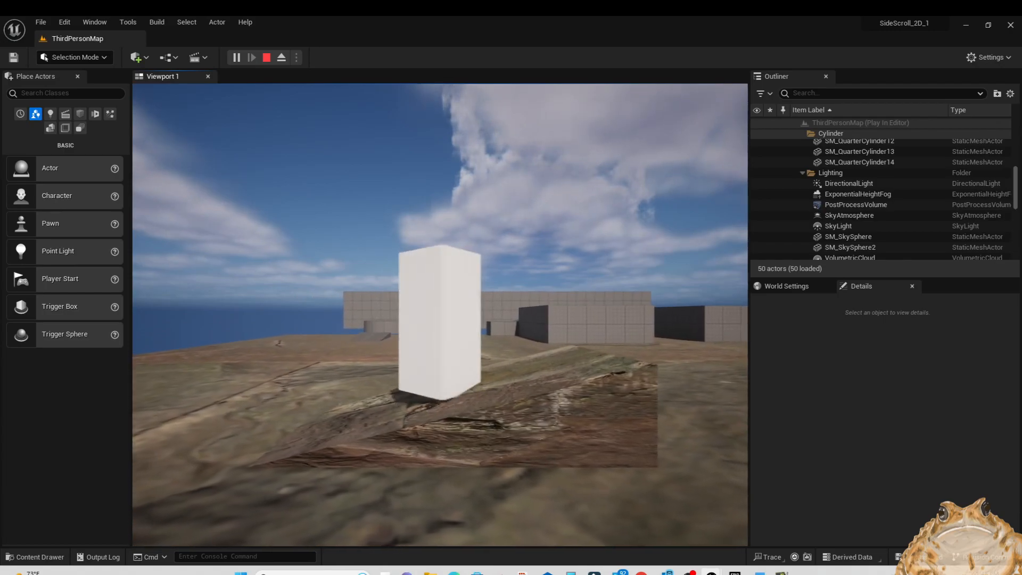
key(a)
key(d)
key(a)
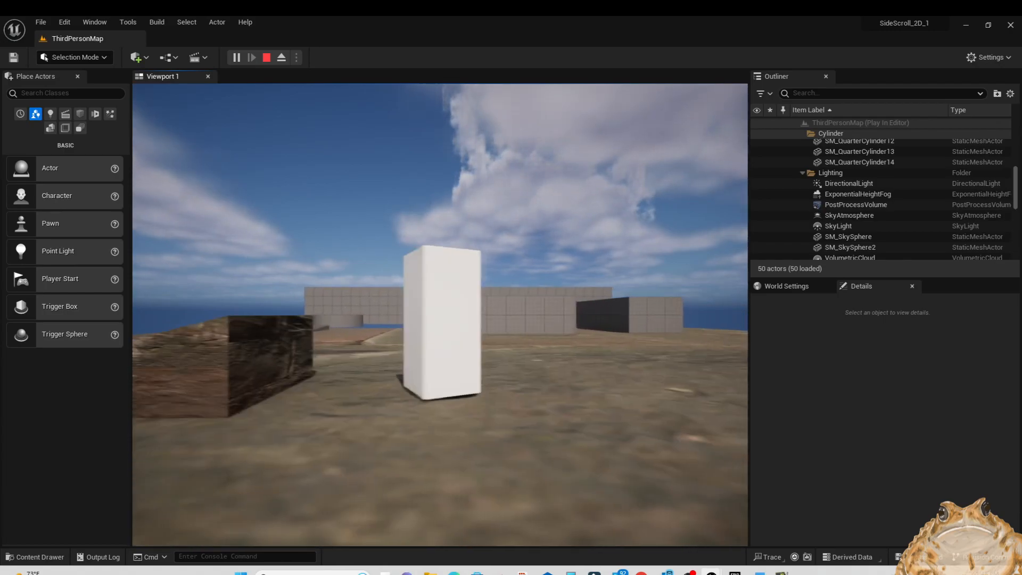
key(space)
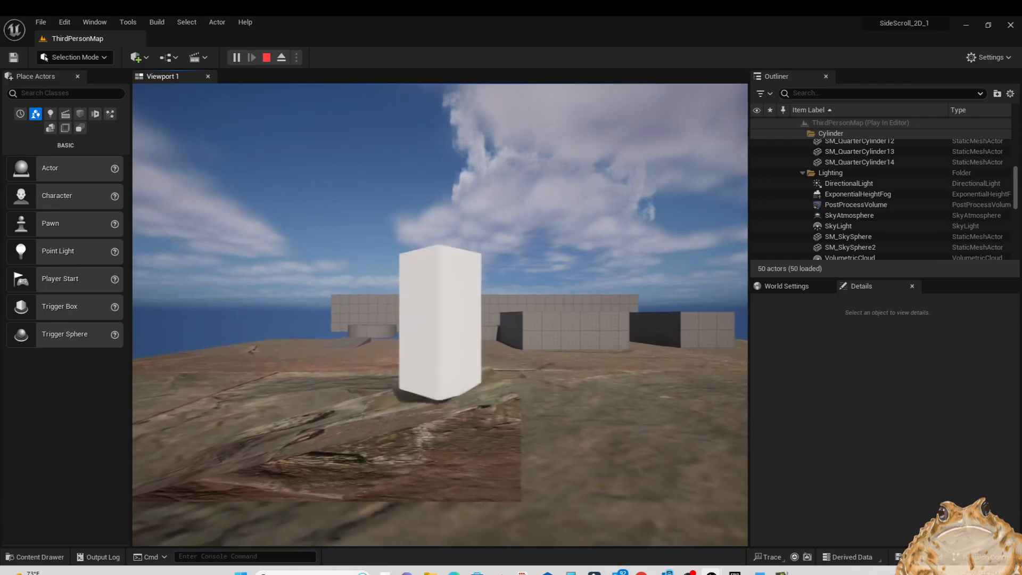
key(Escape)
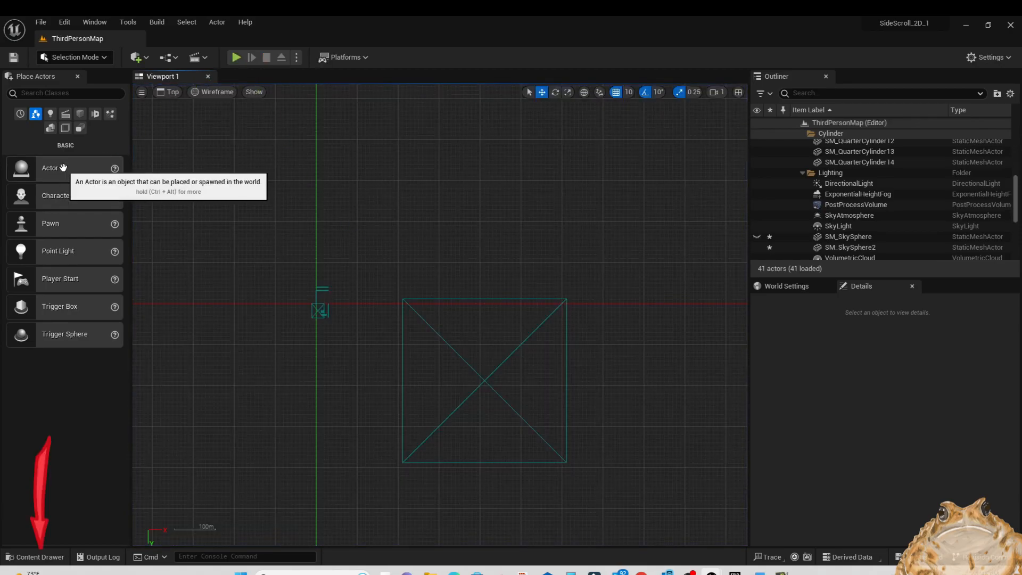
Step: Add a Paper Flipbook component to the BP_ThirdPersonCharacter blueprint and parent it directly to the Capsule Component
click(38, 557)
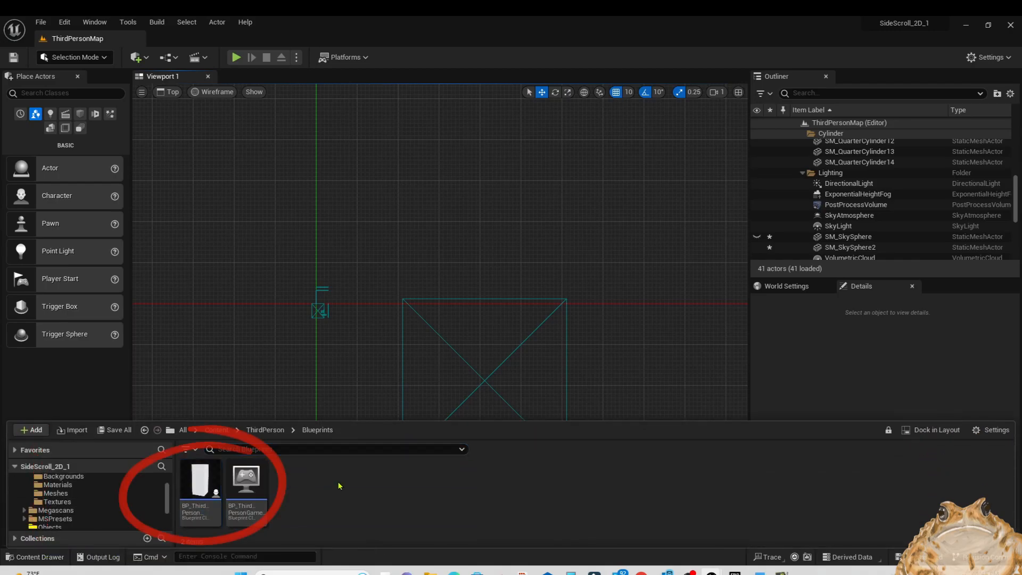
double_click(200, 481)
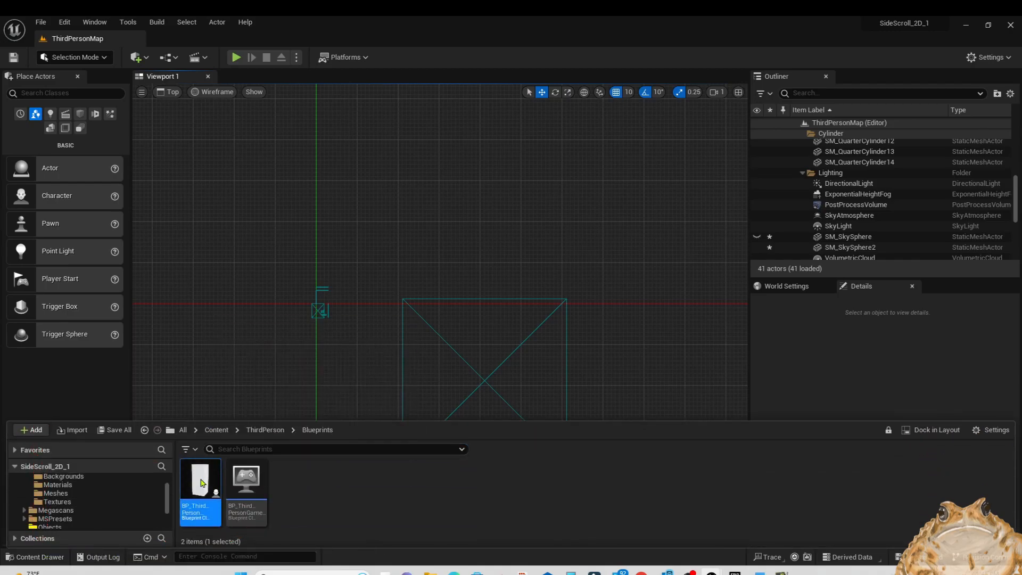
click(153, 96)
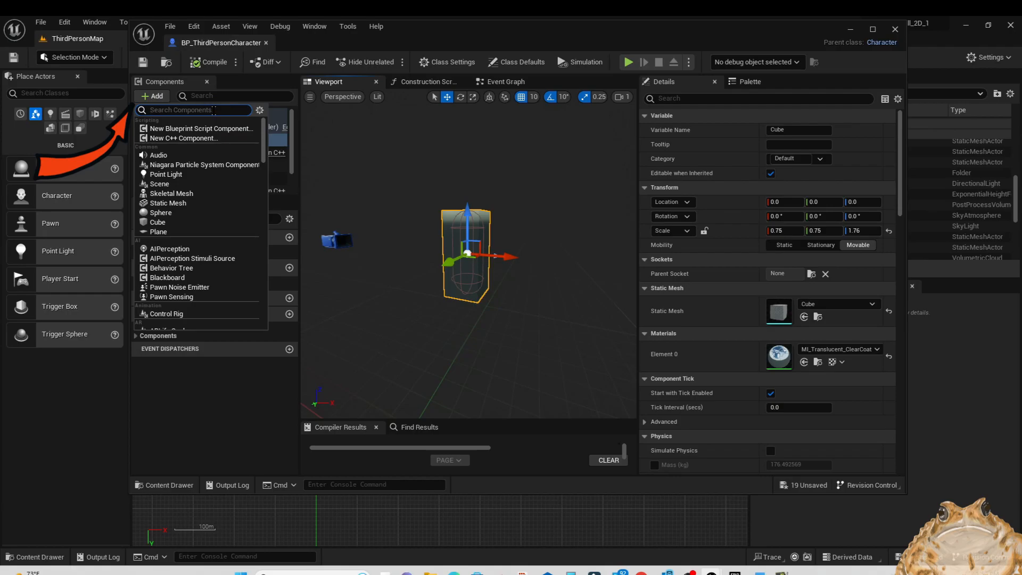
text(flip)
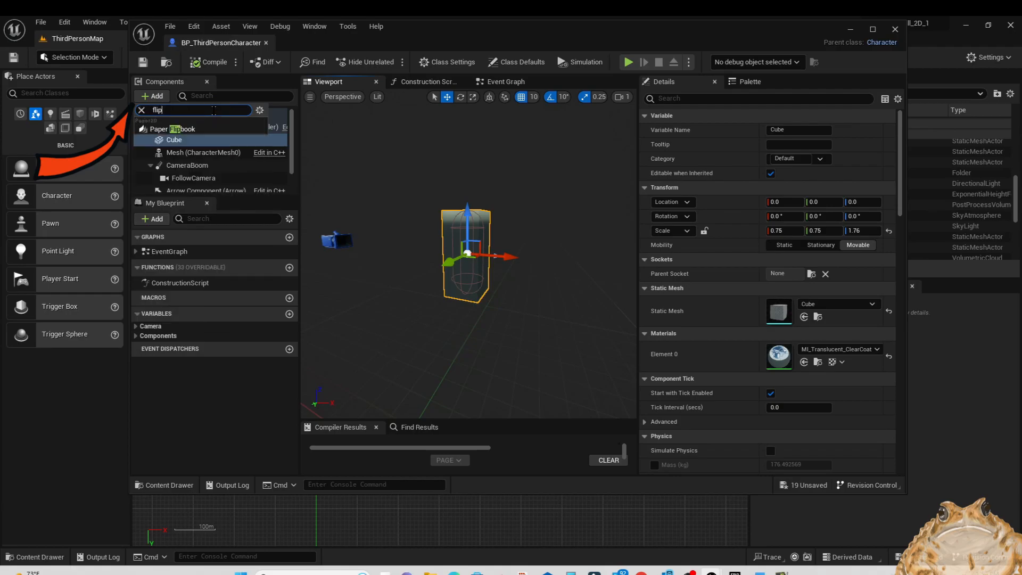
click(185, 128)
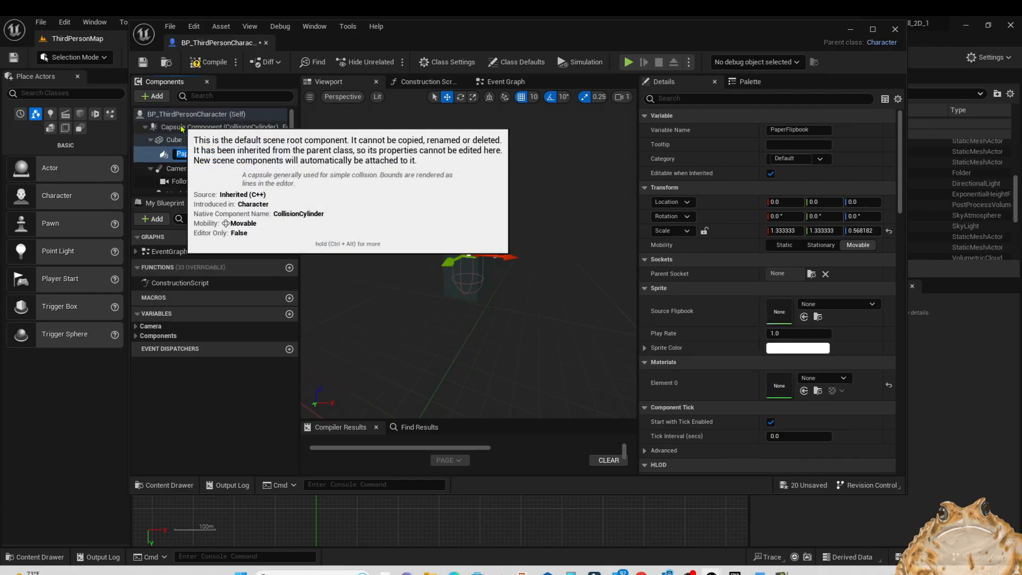
drag(176, 154, 194, 128)
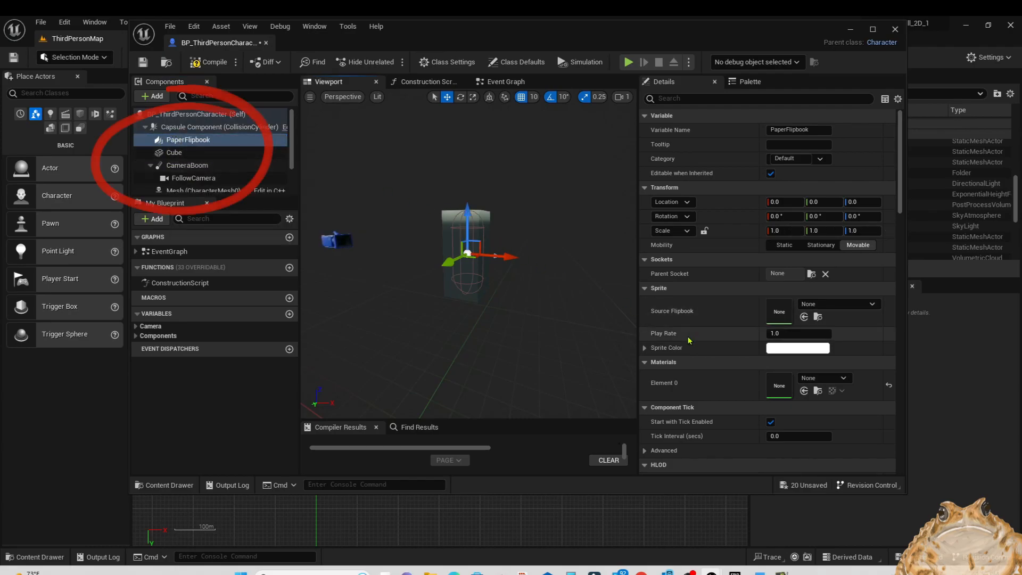
Step: Turn off Cast Shadow for the character's Cube component
scroll(207, 169, down, 2)
scroll(208, 169, up, 2)
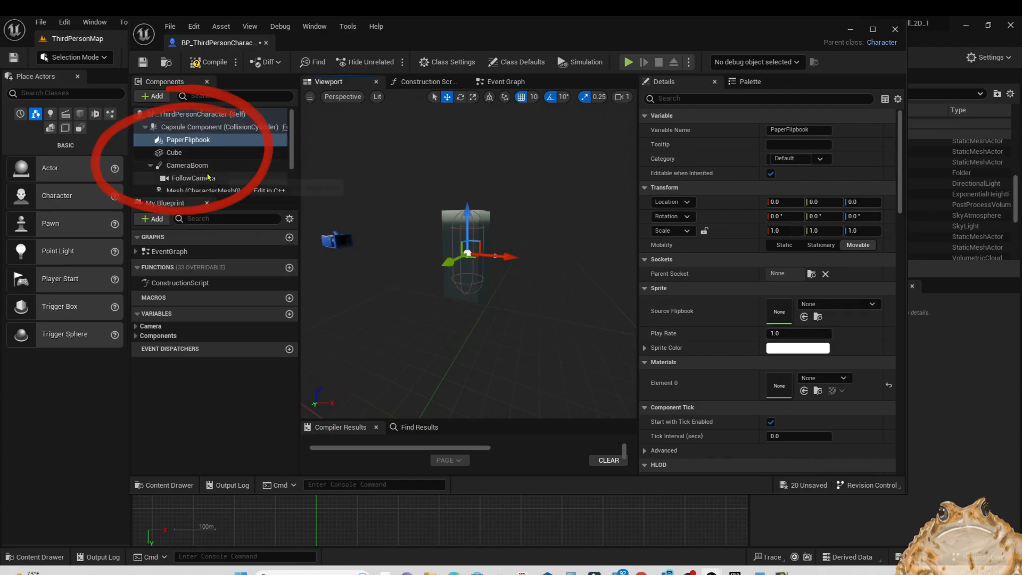
click(186, 153)
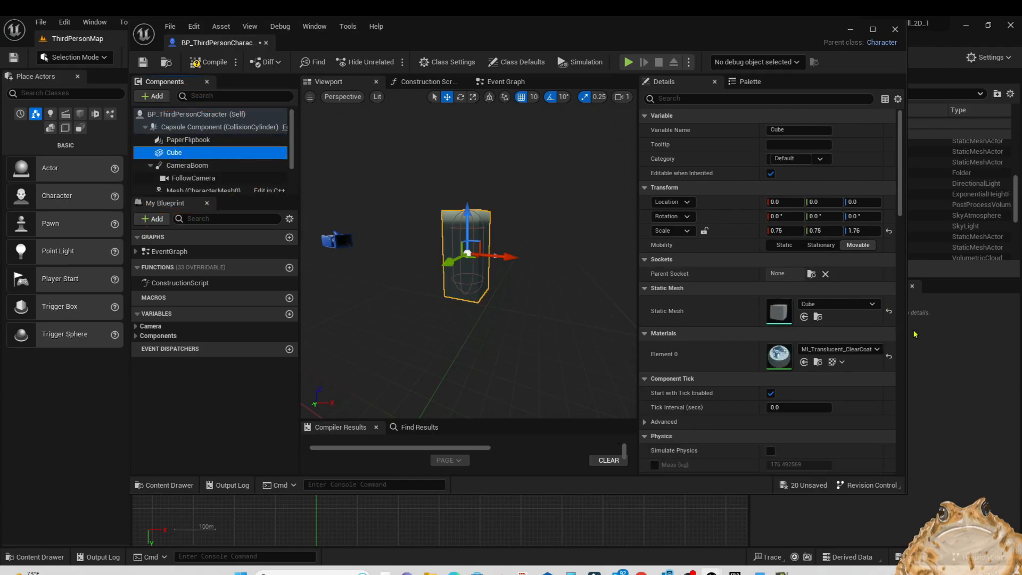
scroll(834, 374, down, 3)
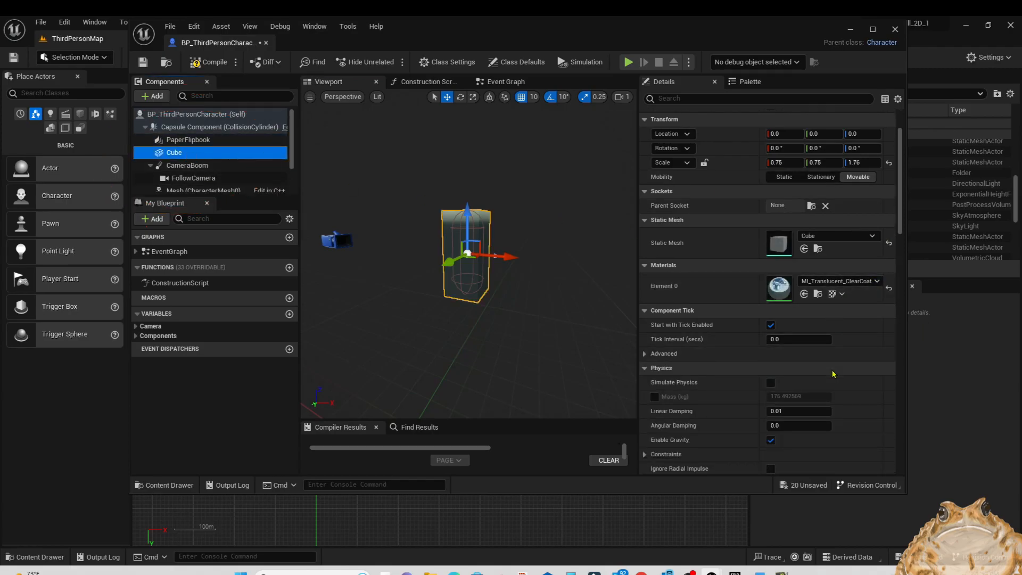
scroll(834, 374, down, 7)
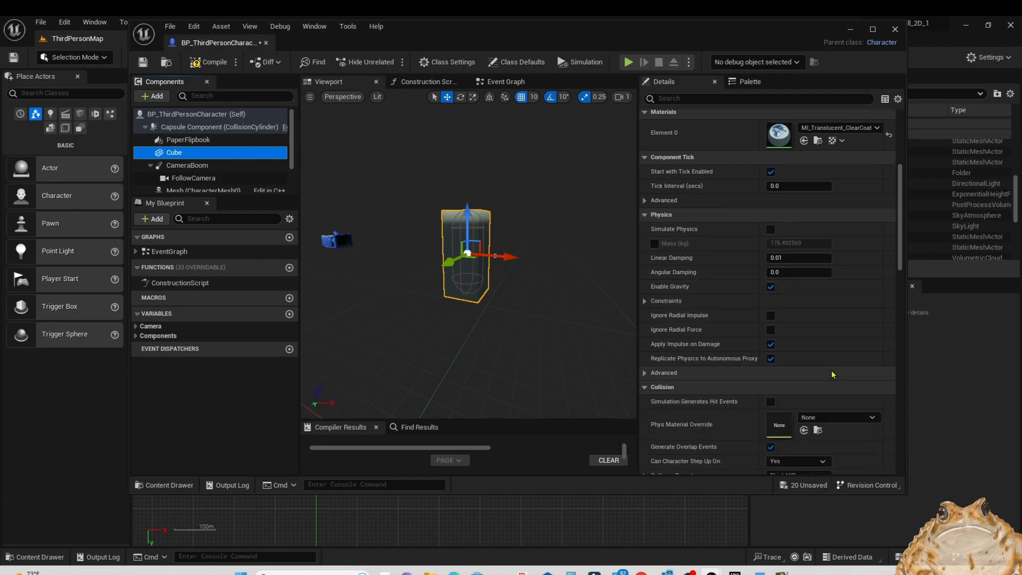
scroll(834, 374, down, 1)
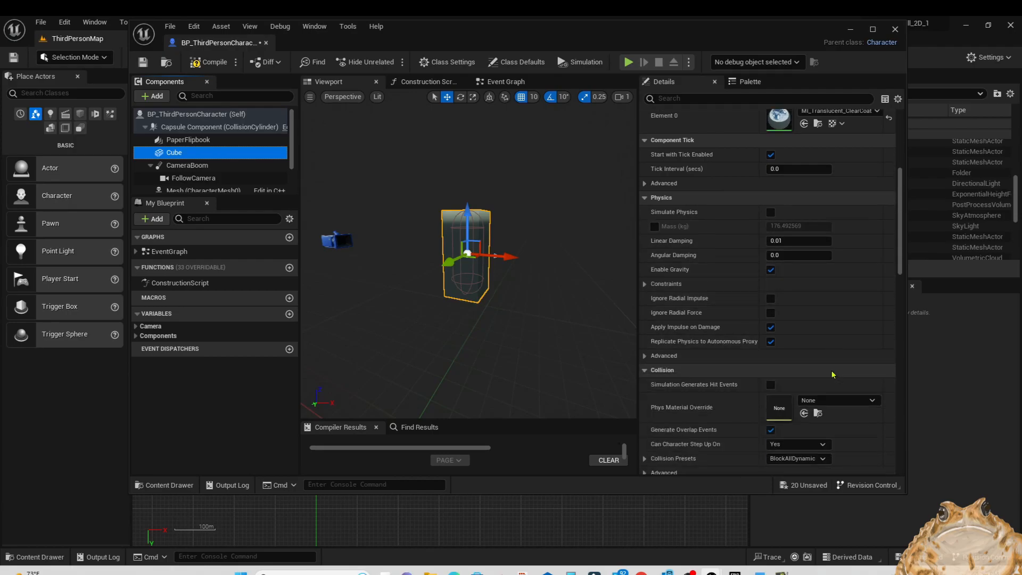
scroll(834, 374, down, 1)
scroll(840, 386, down, 2)
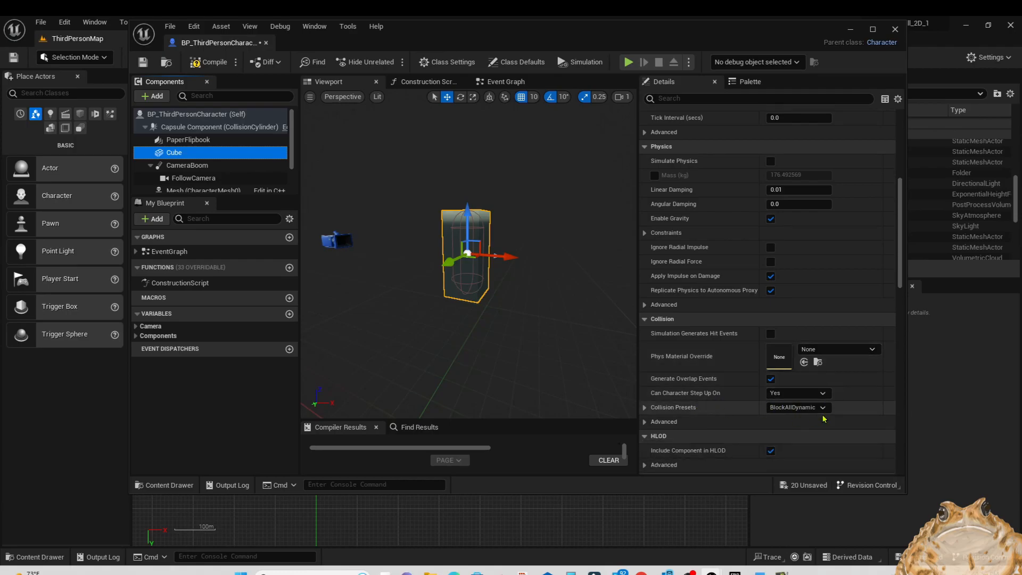
scroll(817, 419, down, 3)
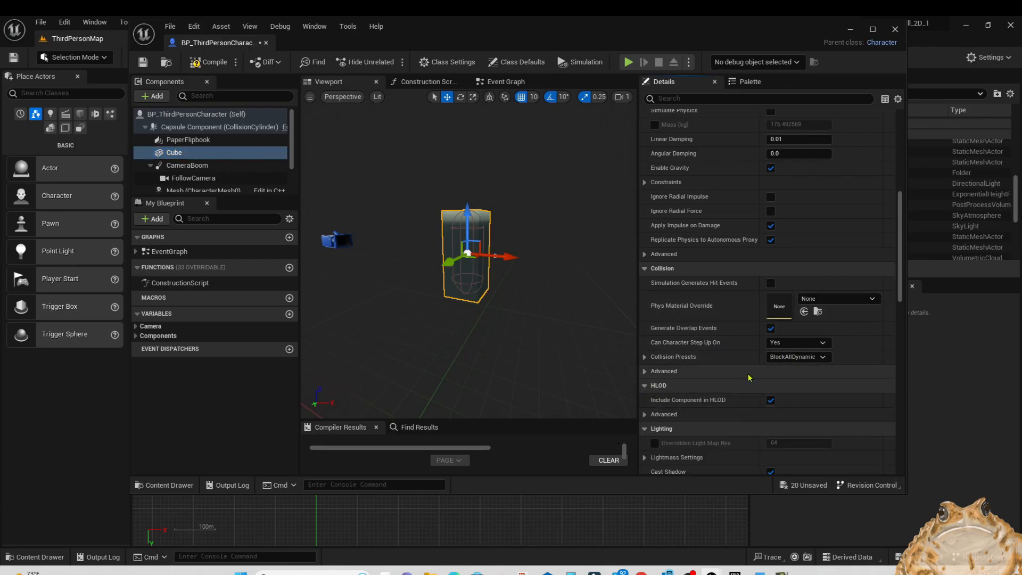
scroll(751, 380, down, 3)
scroll(756, 382, down, 1)
click(770, 385)
scroll(772, 383, down, 3)
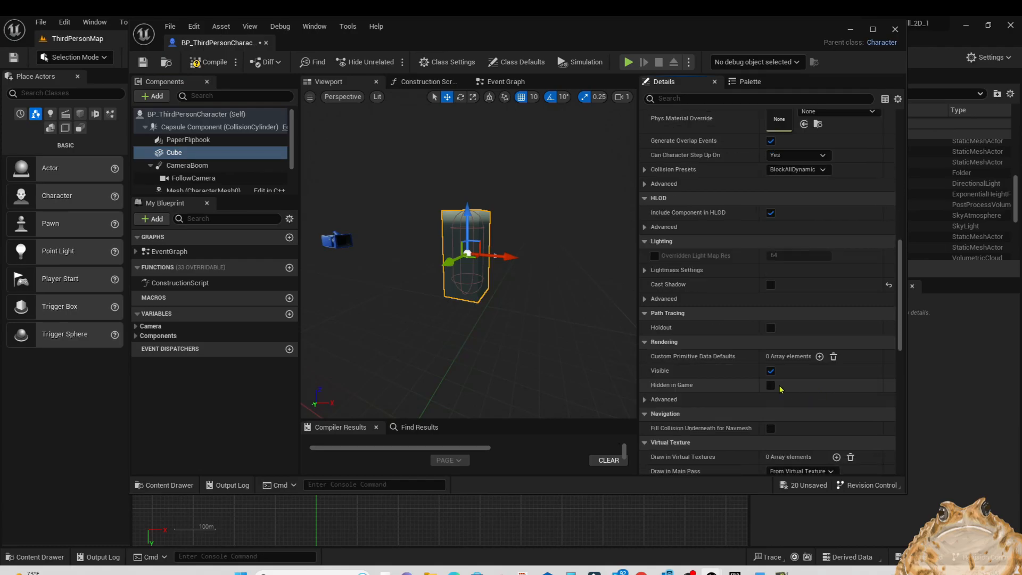
Step: Make the Cube component invisible by disabling its Visible option, and compile the blueprint
click(771, 371)
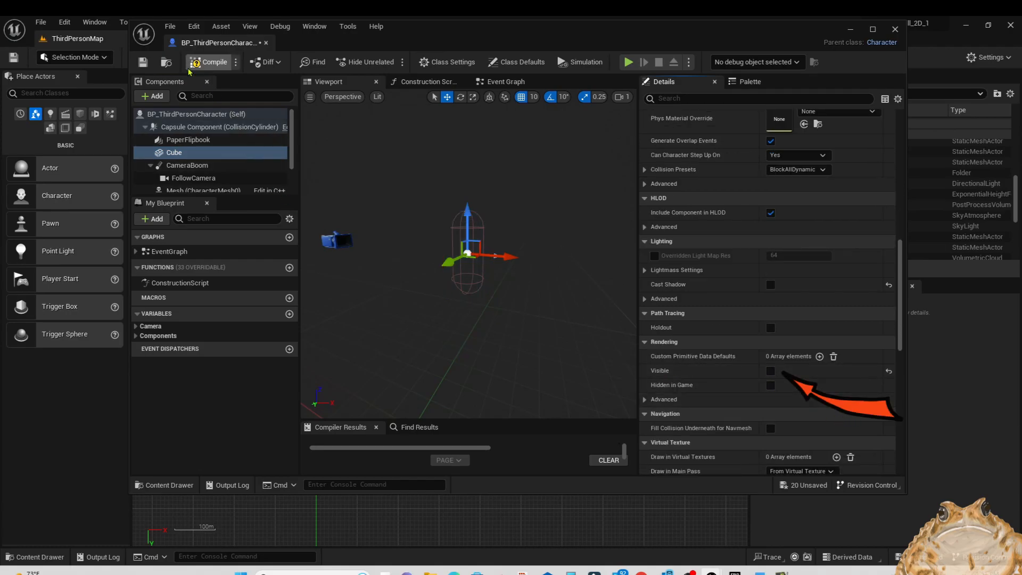
click(220, 67)
scroll(720, 424, down, 1)
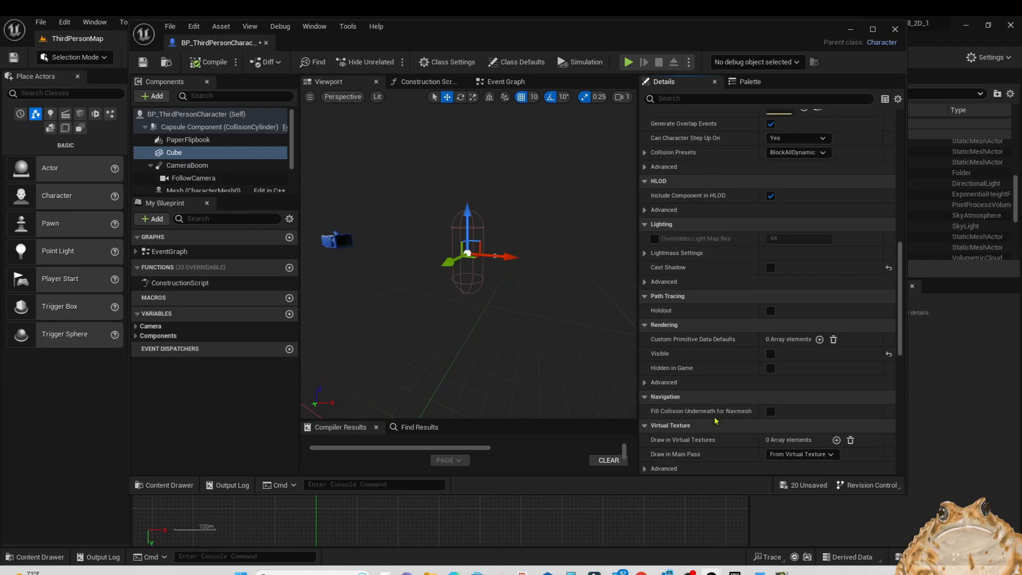
click(178, 153)
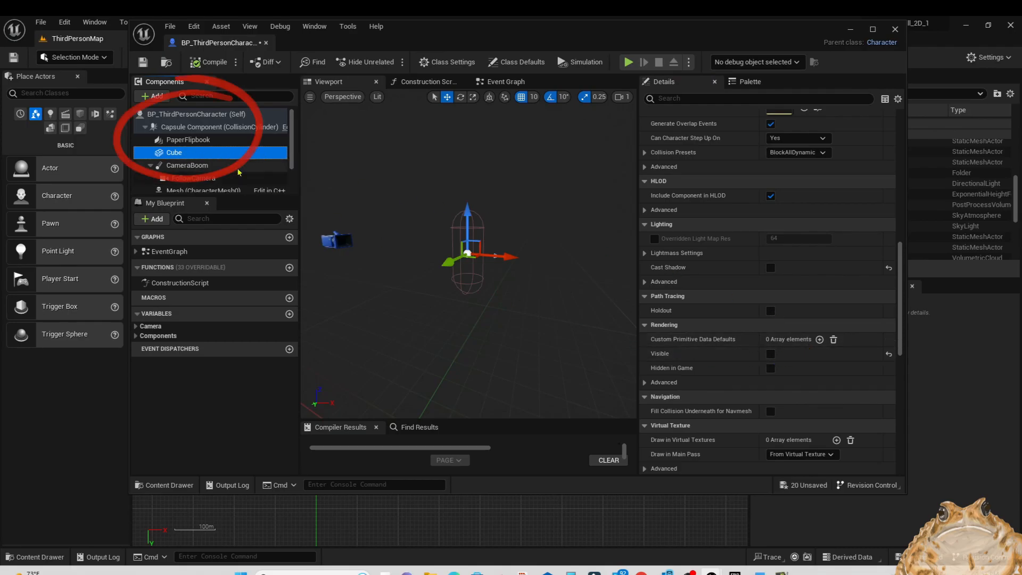
Step: Assign FB_Character as the Source Flipbook of the PaperFlipbook component
click(185, 141)
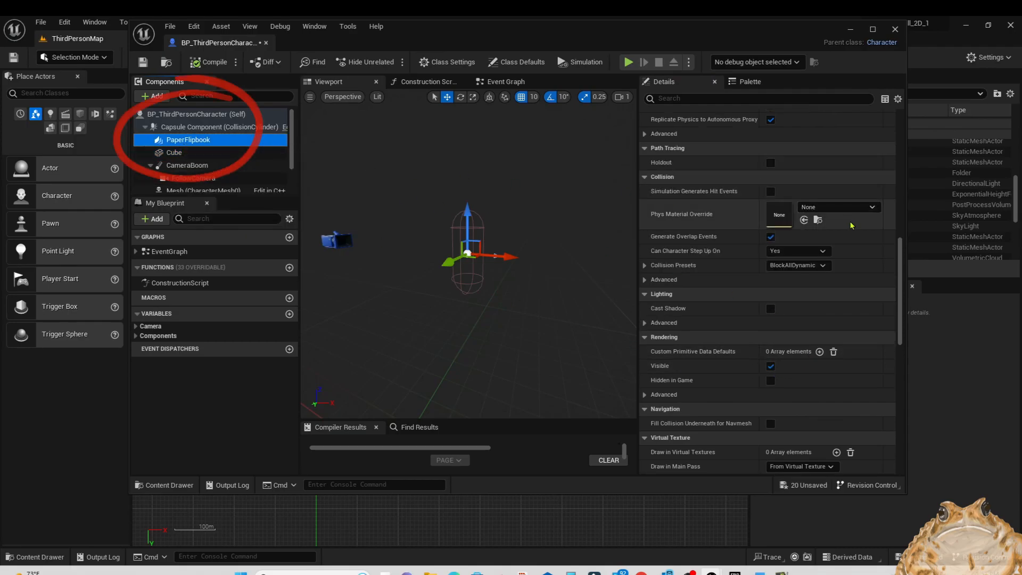
scroll(847, 285, up, 4)
scroll(846, 286, up, 10)
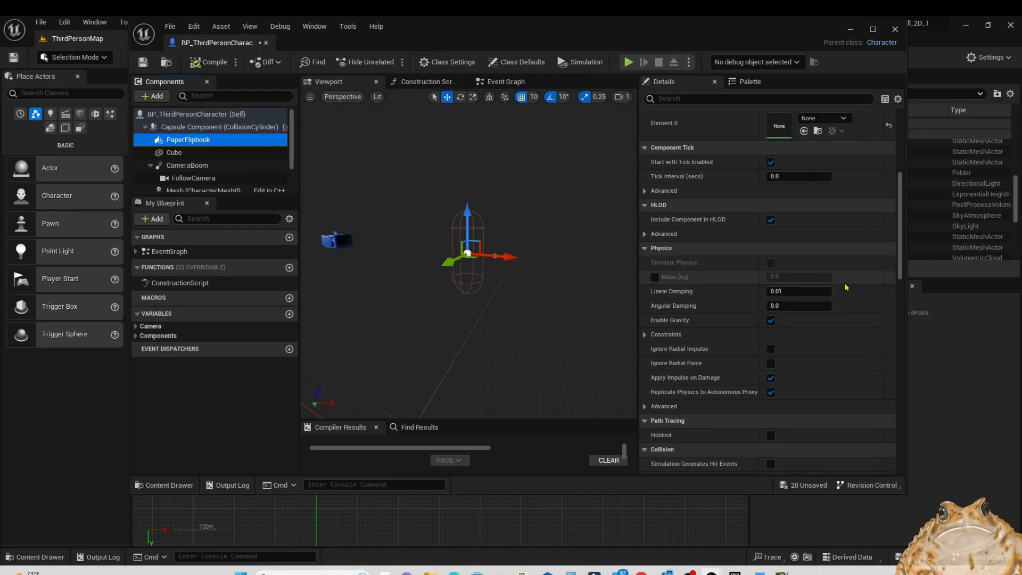
scroll(850, 290, up, 5)
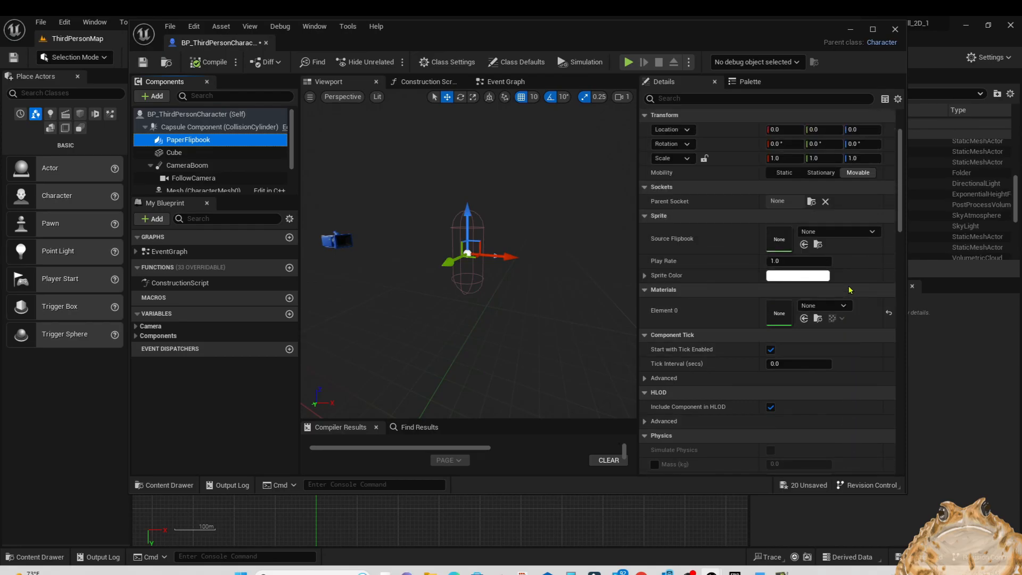
click(872, 233)
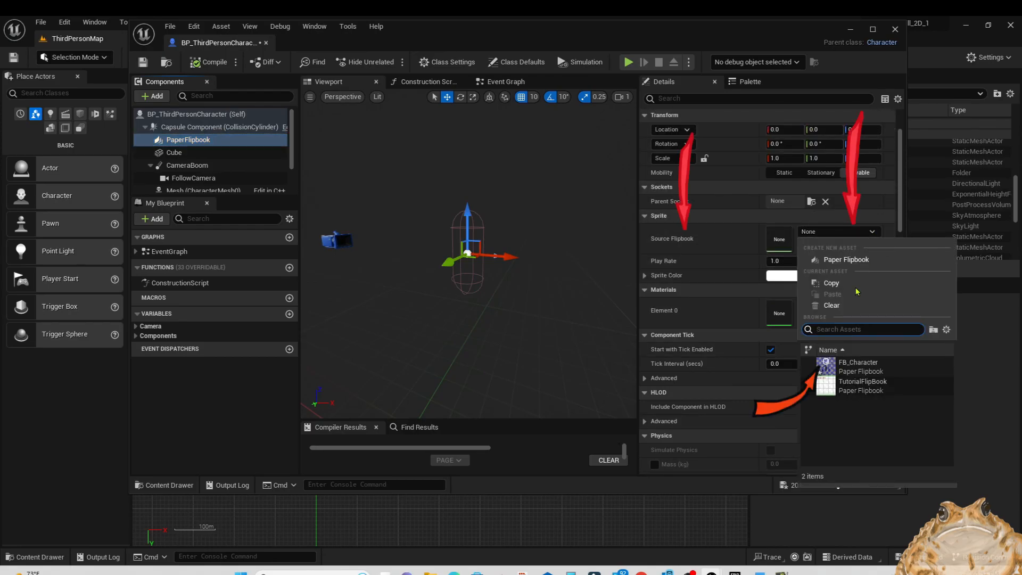
click(852, 364)
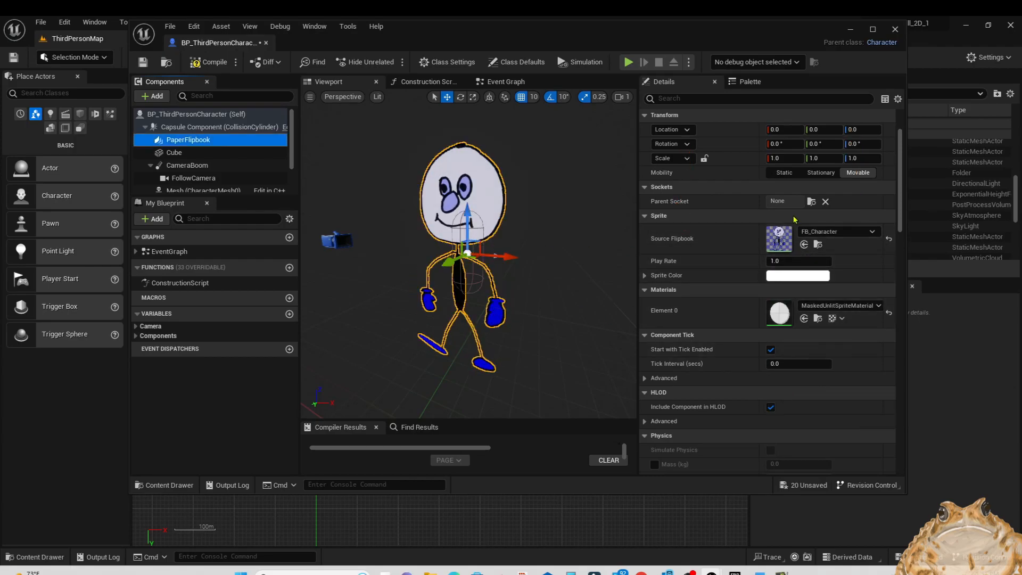
Step: Scale the PaperFlipbook component to 0.5 on the X, Y and Z axes
click(473, 97)
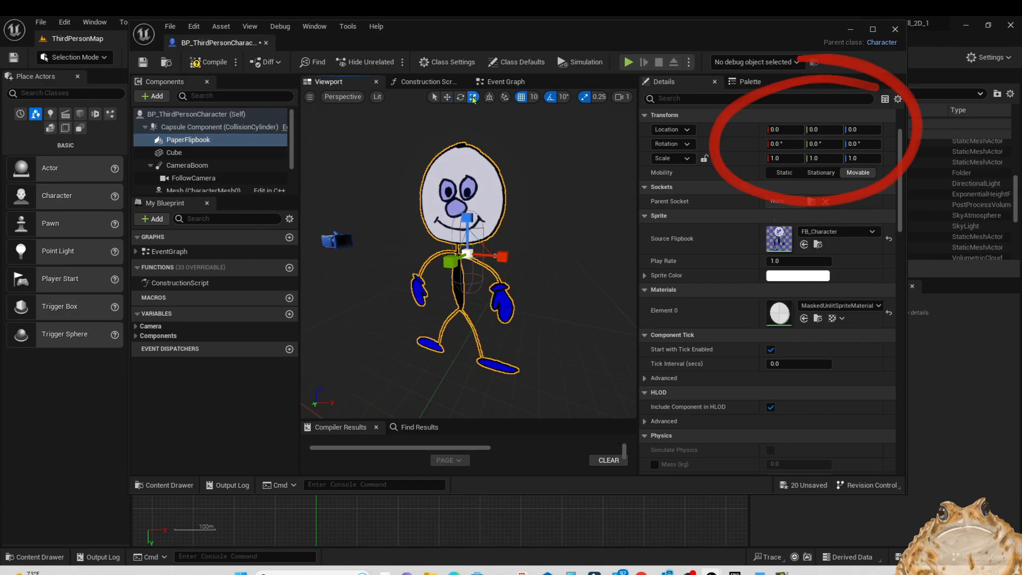
click(447, 97)
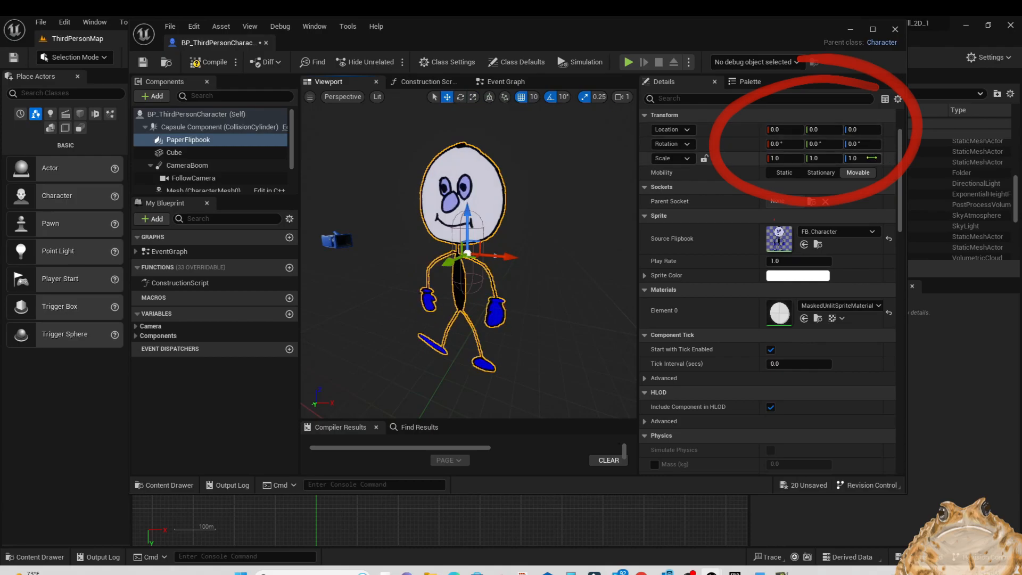
click(782, 158)
text(0.5)
key(Tab)
text(0.5)
key(Tab)
text(0.5)
key(Tab)
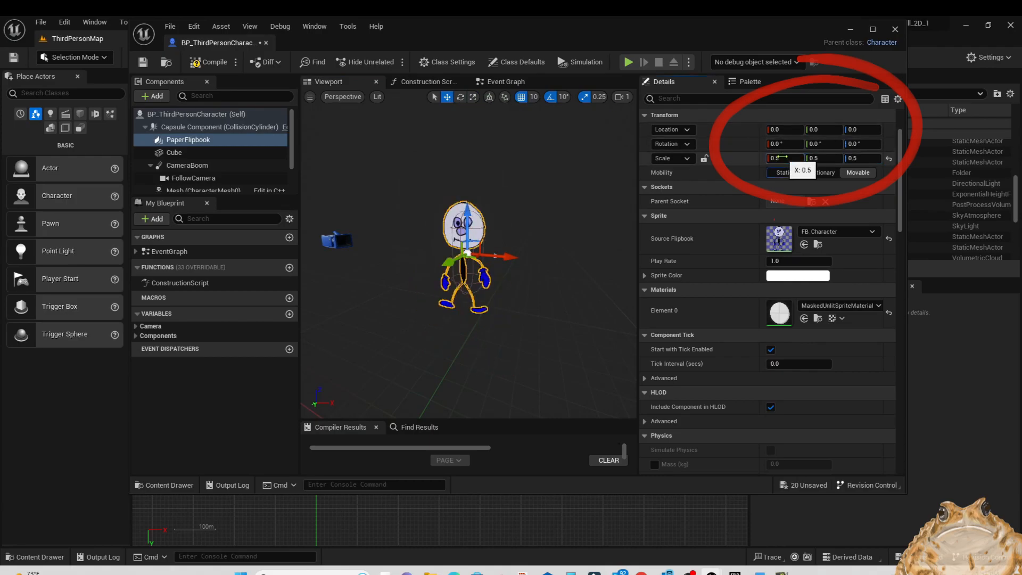
Step: Set the PaperFlipbook component's scale to 0.4 on the X, Y and Z axes
click(779, 158)
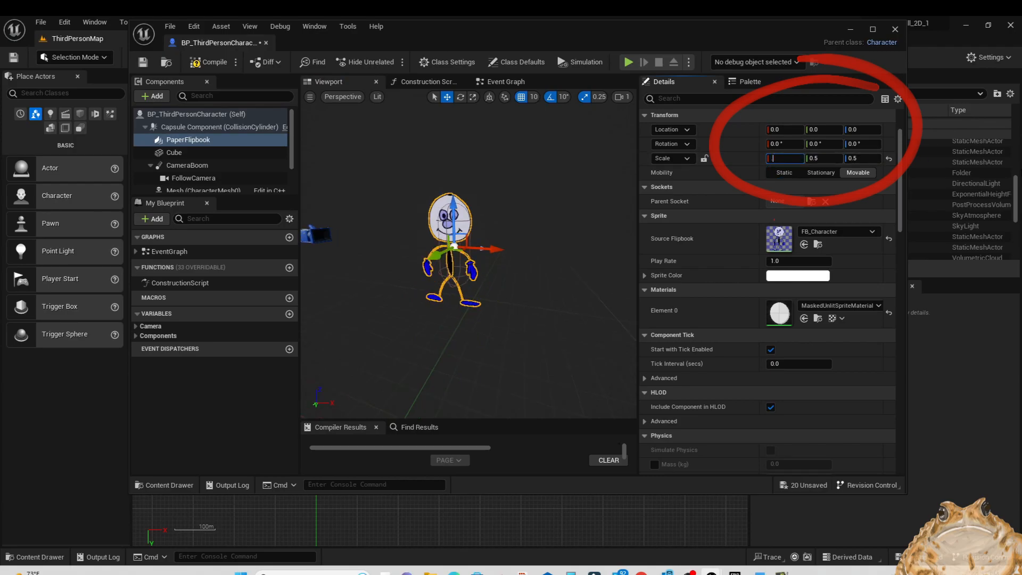
text(0.4)
key(Tab)
text(0.4)
key(Tab)
key(Tab)
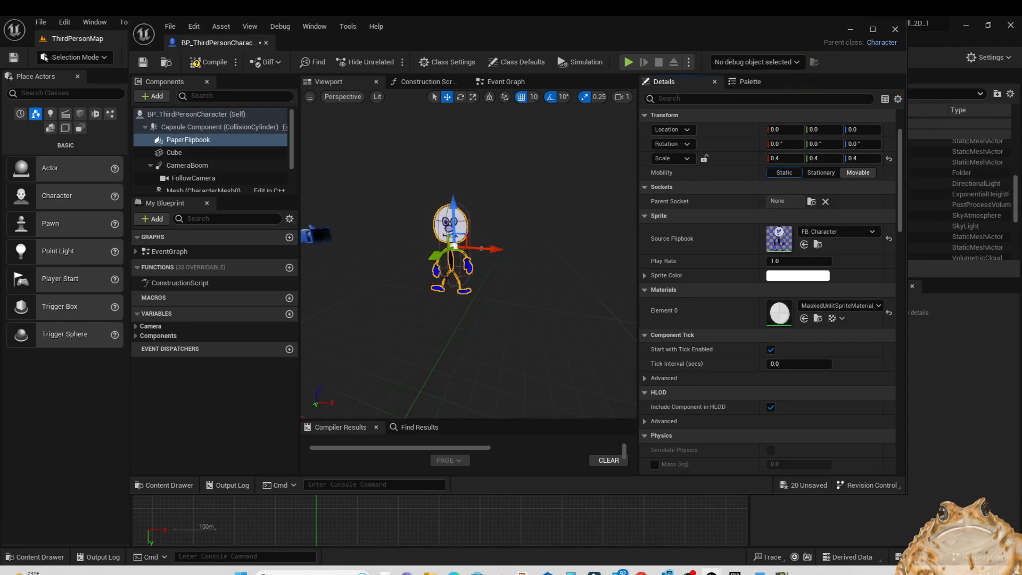
Step: Raise the PaperFlipbook component to a Z location of 10.0 and compile the blueprint
click(455, 214)
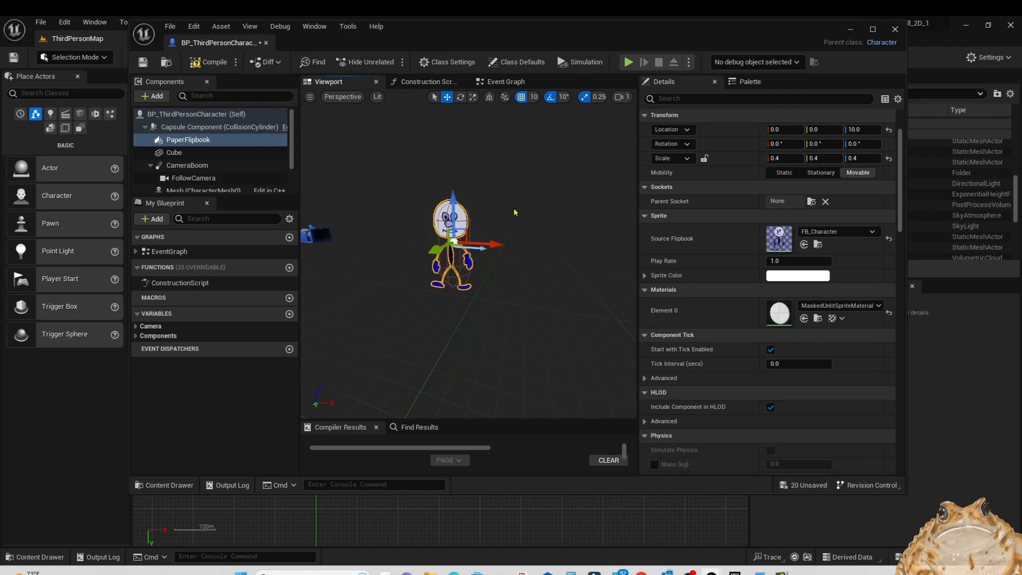
click(210, 61)
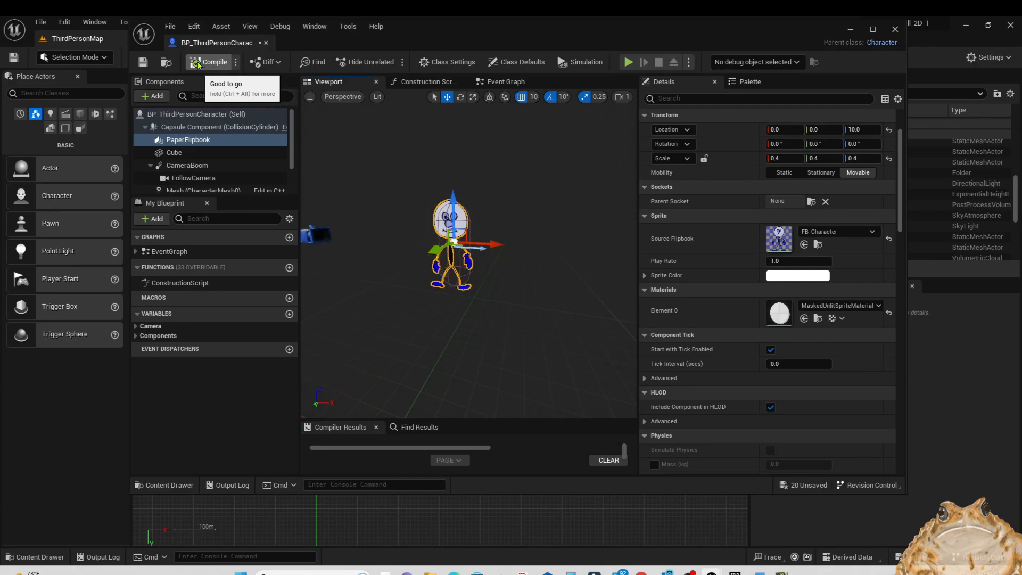
Step: Play-test the level by walking the flipbook character back and forth and jumping, and end the session
click(855, 30)
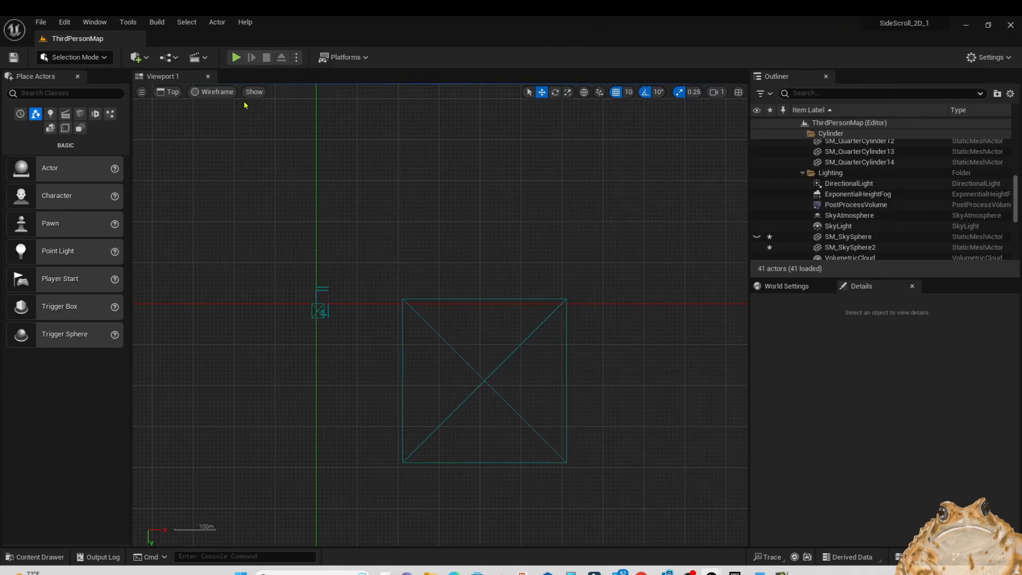
click(236, 57)
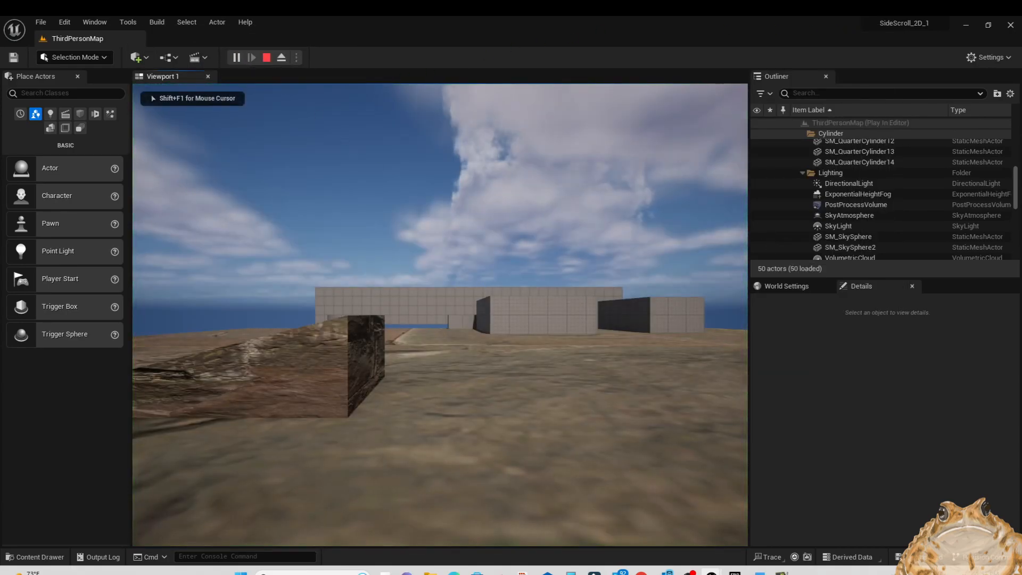
key(d)
key(a)
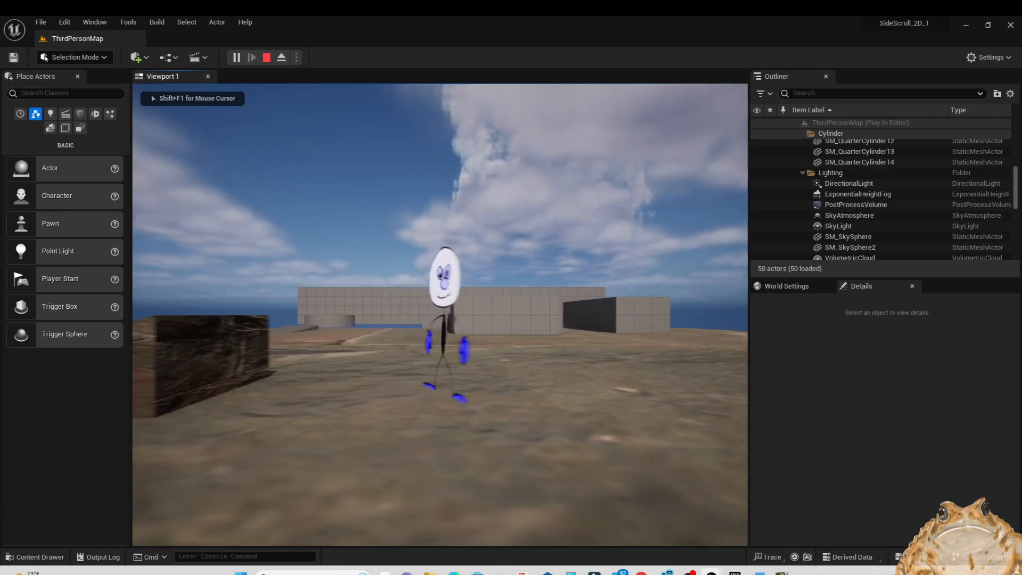
key(d)
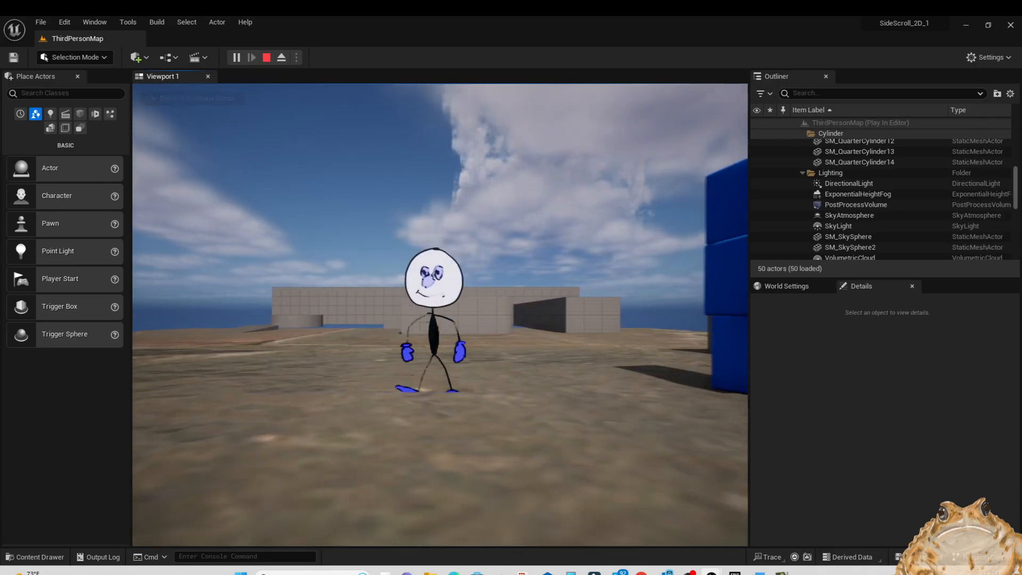
key(a)
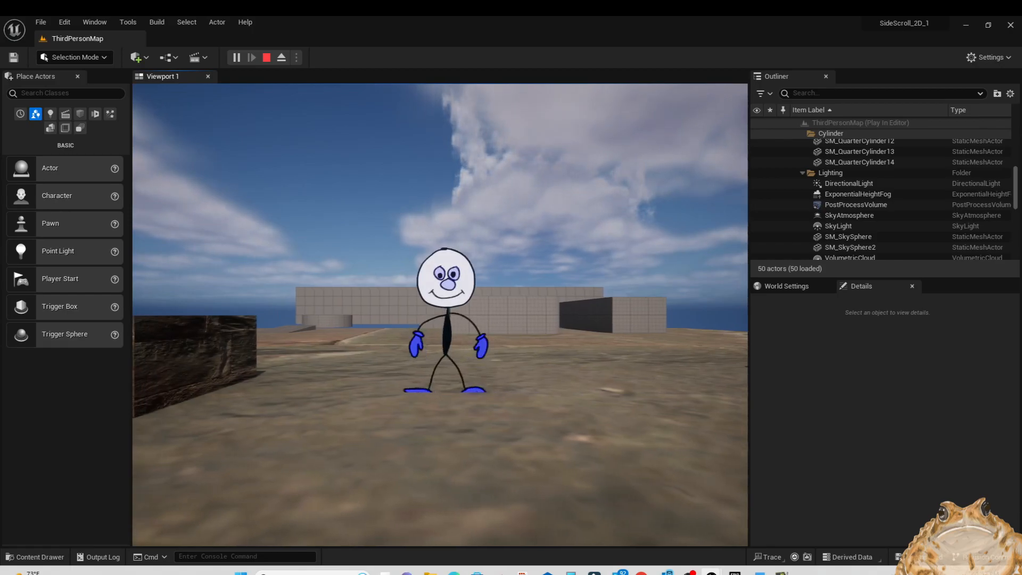
key(d)
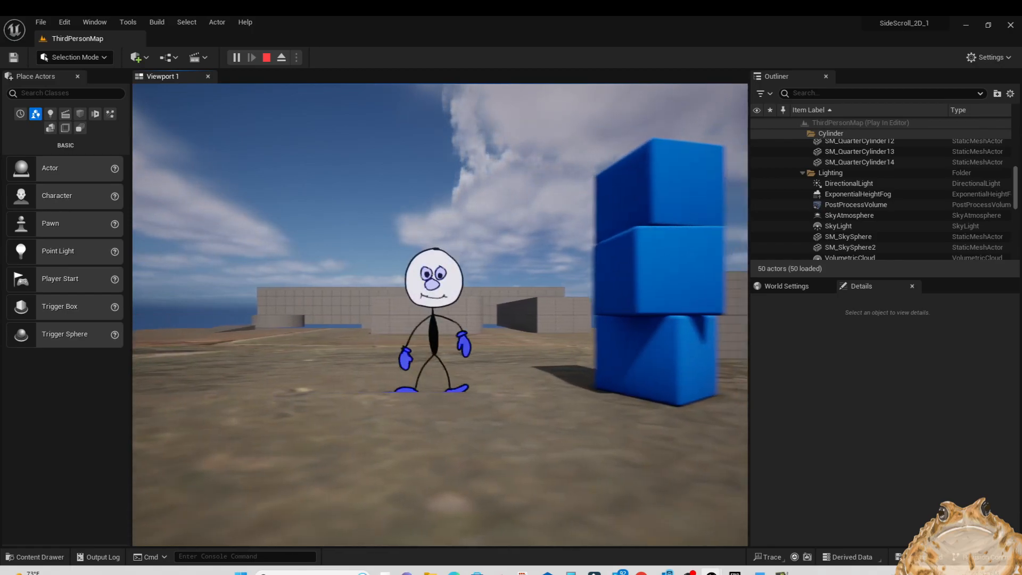
key(a)
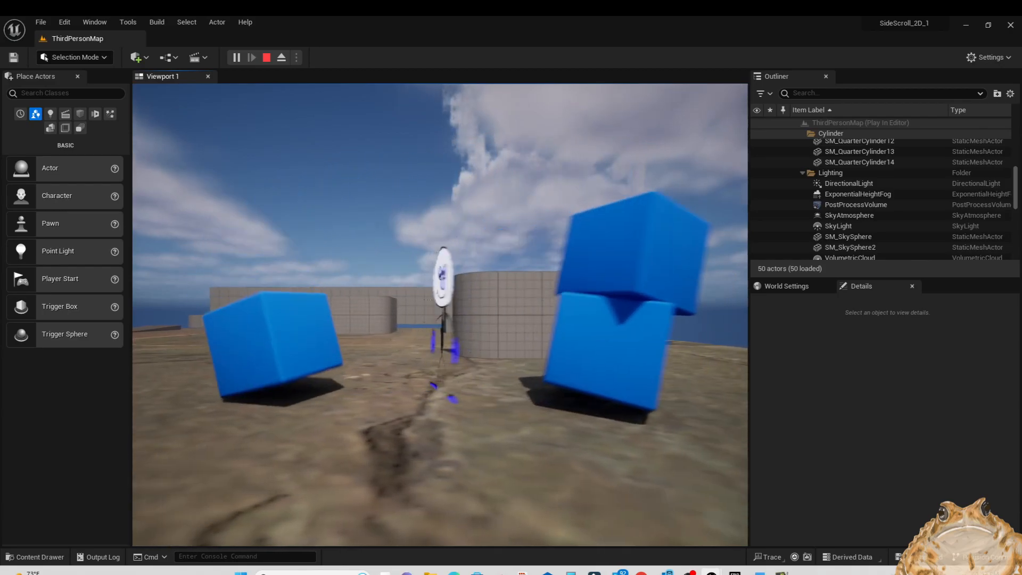
key(space)
key(a)
key(space)
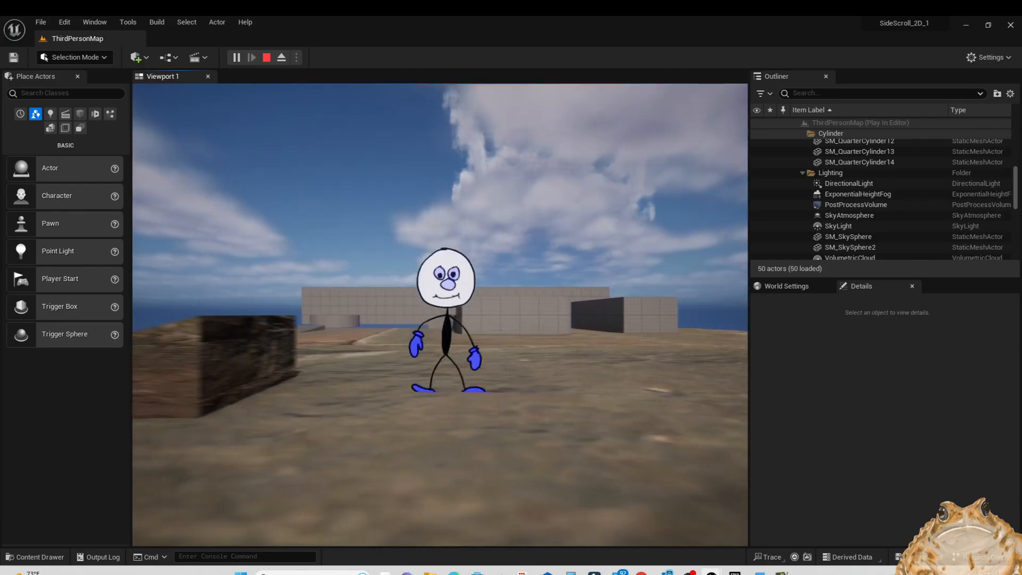
key(a)
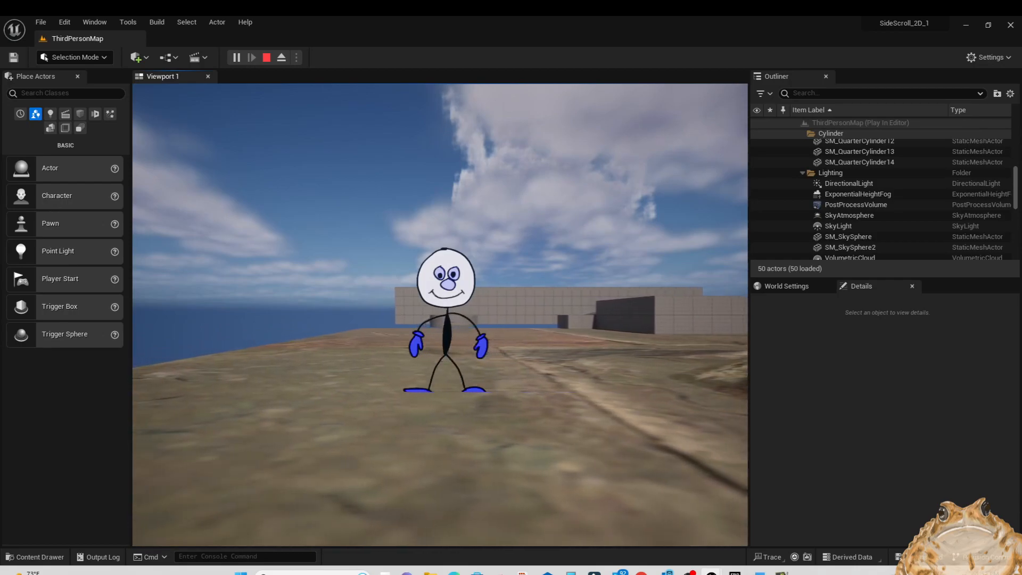
key(Escape)
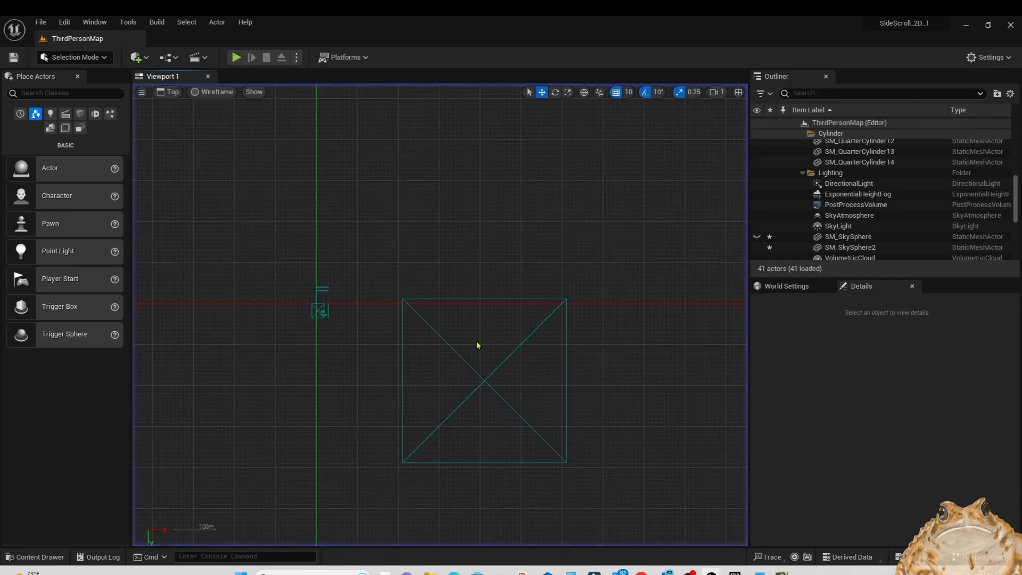
Step: Reopen the BP_ThirdPersonCharacter blueprint and switch its viewport to the Back view
click(34, 556)
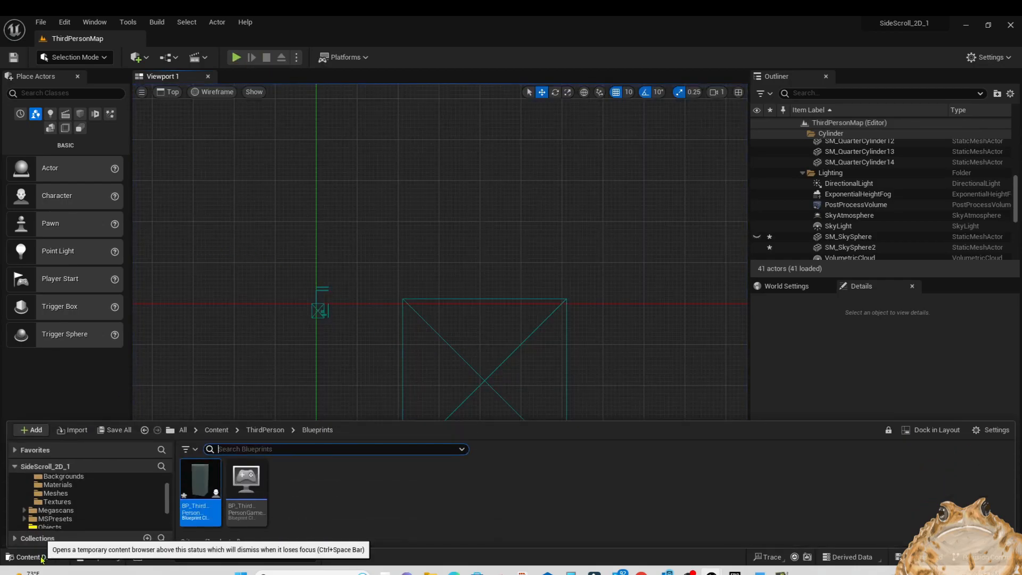
double_click(207, 483)
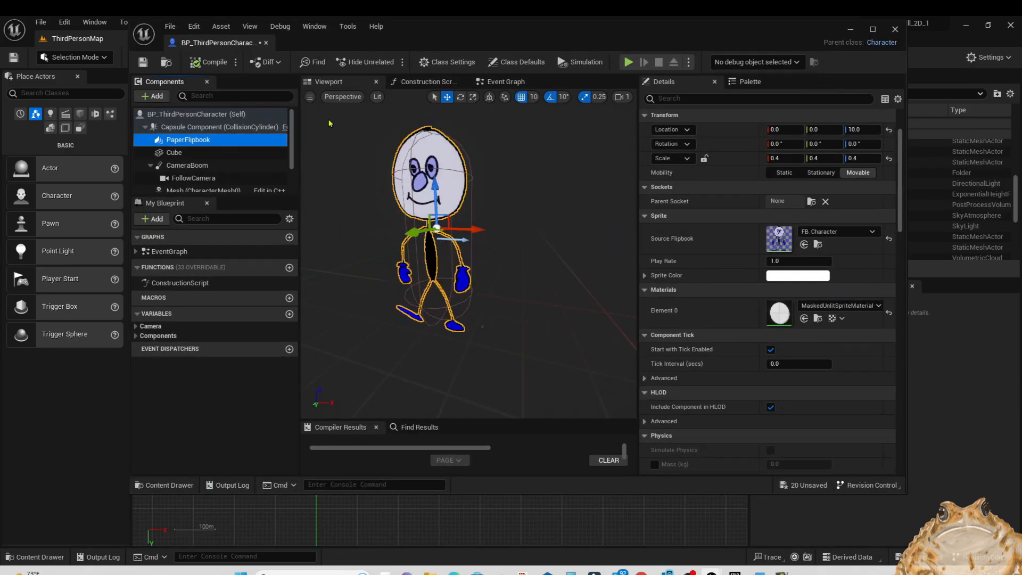
click(336, 98)
click(365, 192)
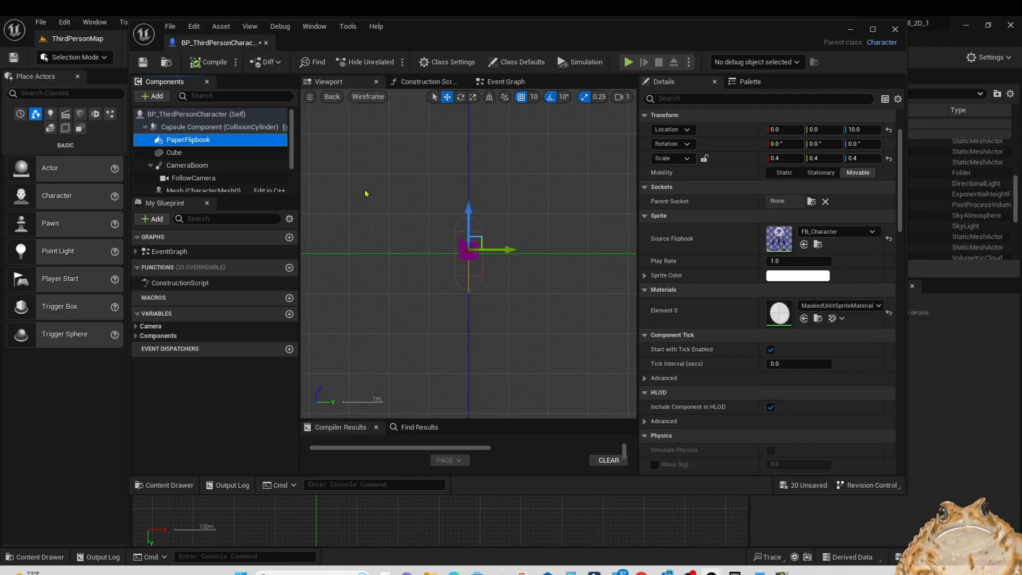
scroll(503, 272, up, 2)
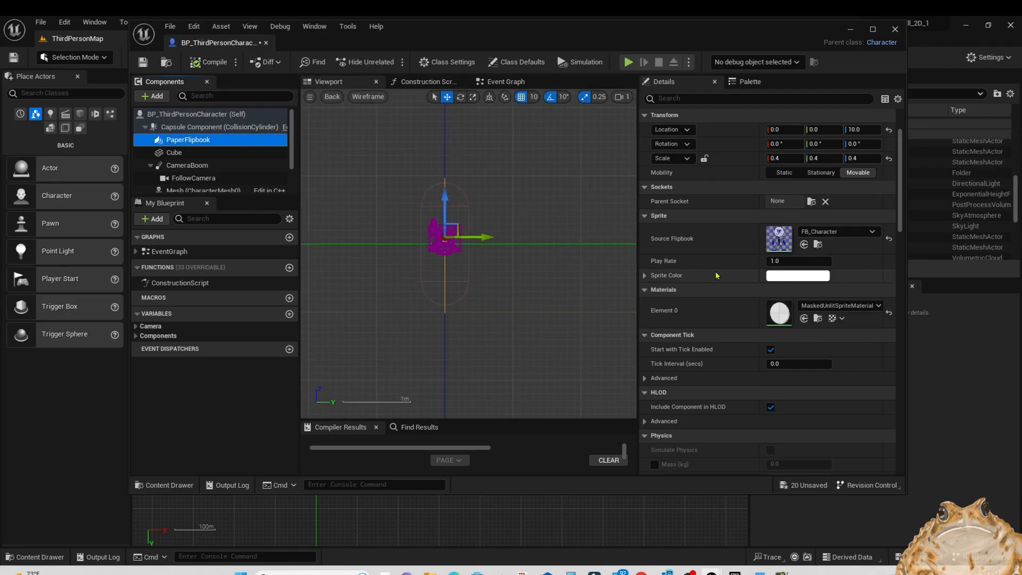
Step: Raise the PaperFlipbook component to a Z location of 20.0, and compile and save the blueprint
click(189, 140)
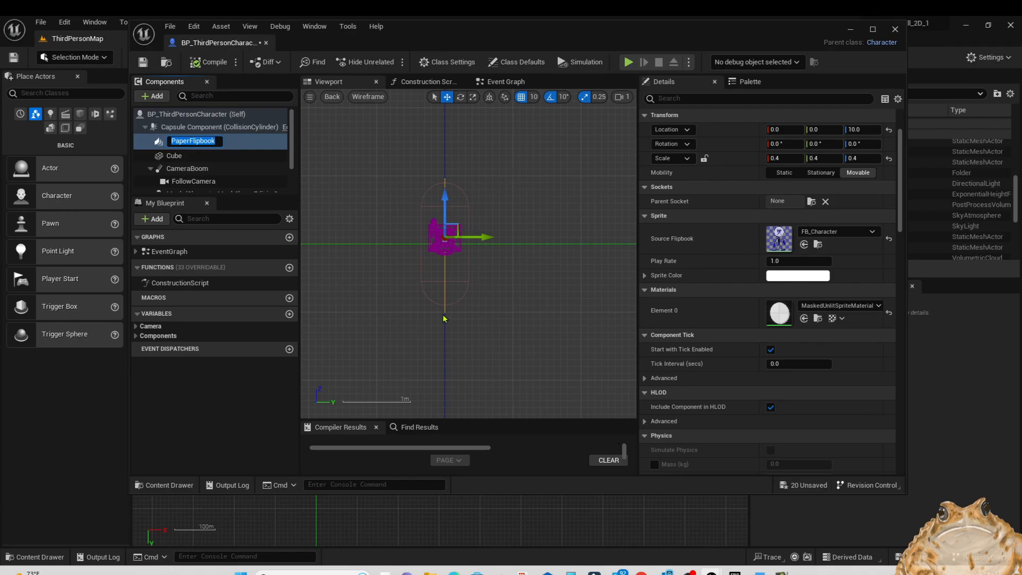
key(Return)
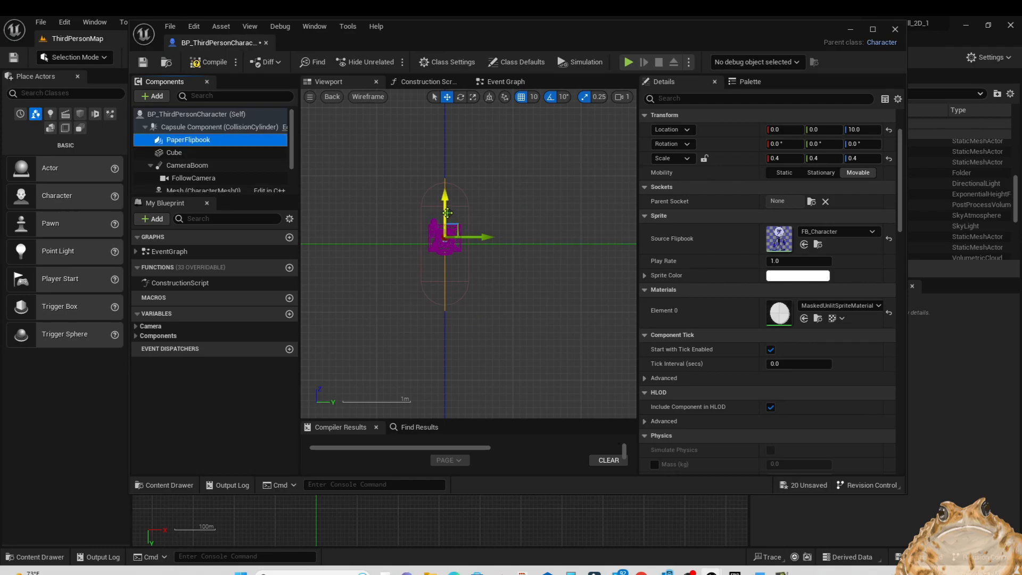
drag(446, 206, 444, 196)
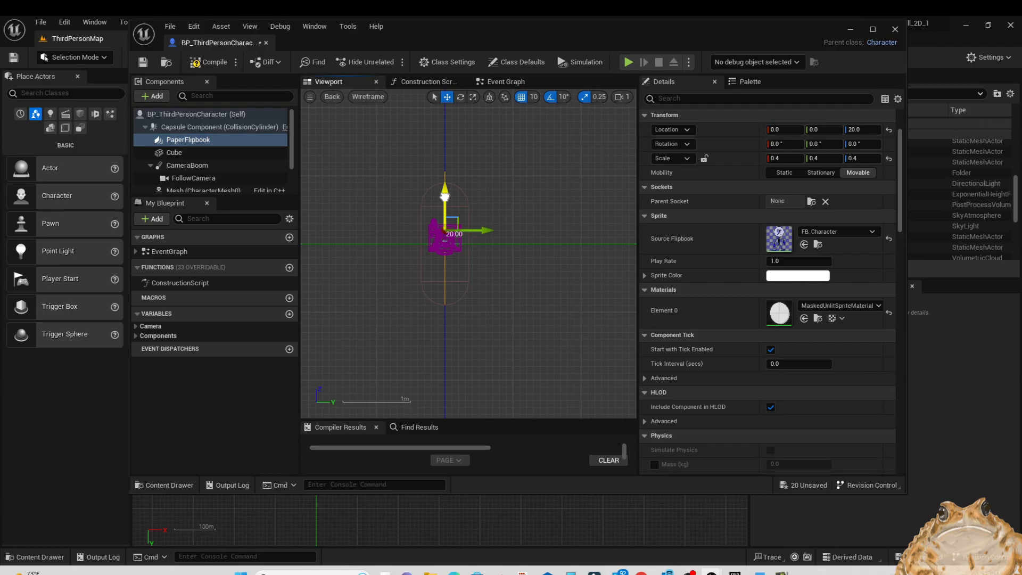
click(205, 62)
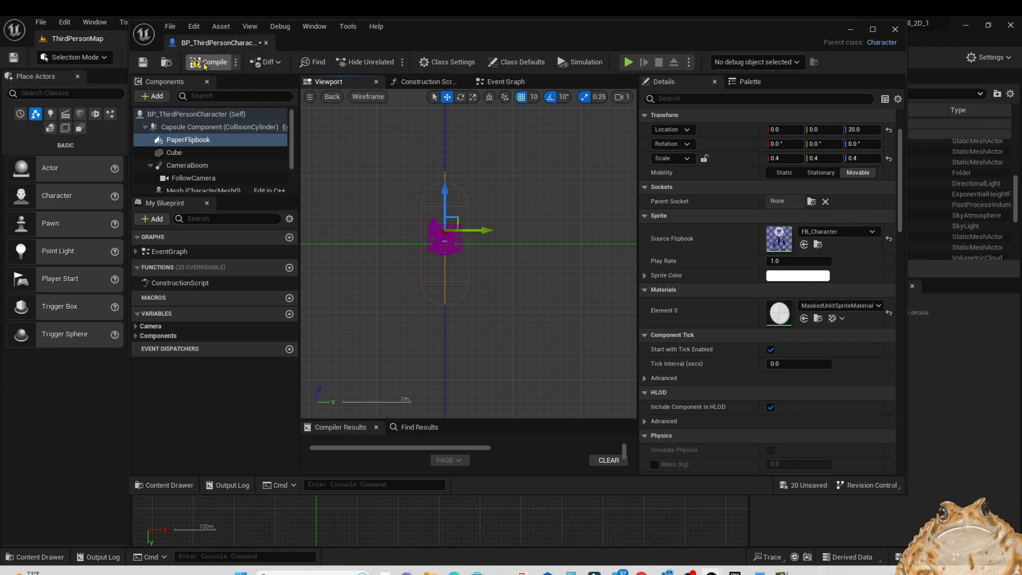
click(144, 63)
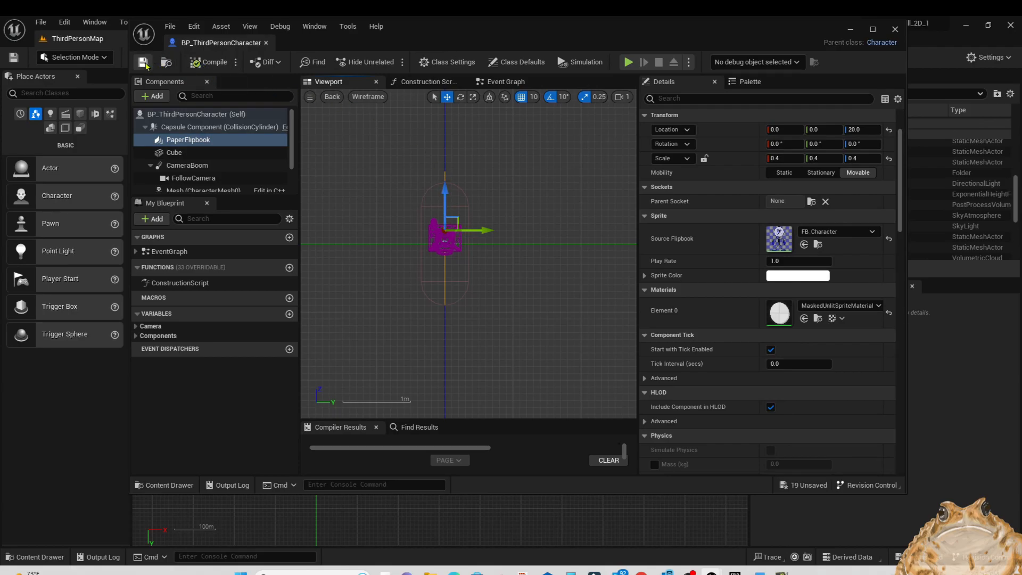
Step: Play-test the level again, walking the character both ways to check its height above the ground, and end the session
click(850, 30)
click(236, 62)
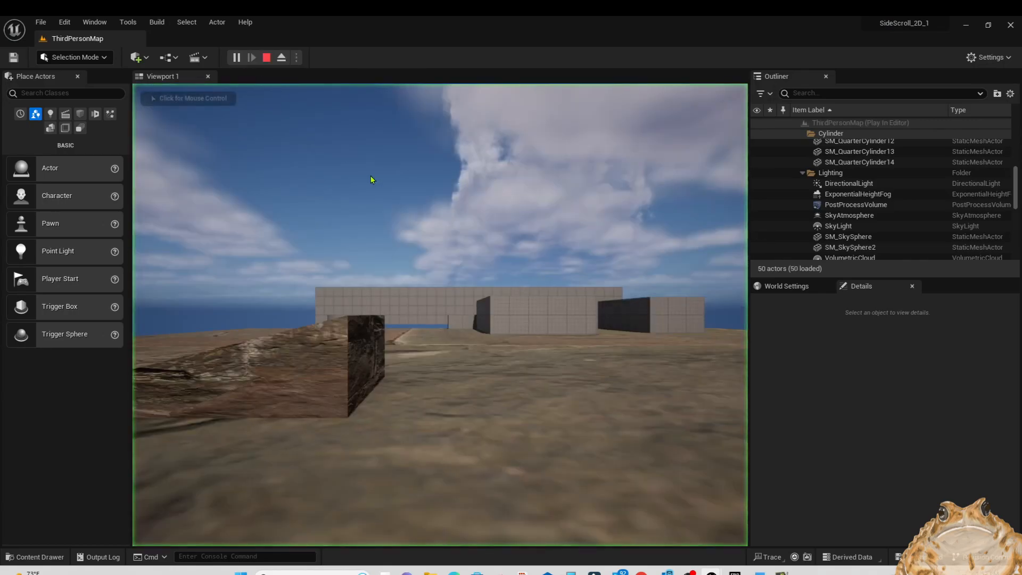
key(d)
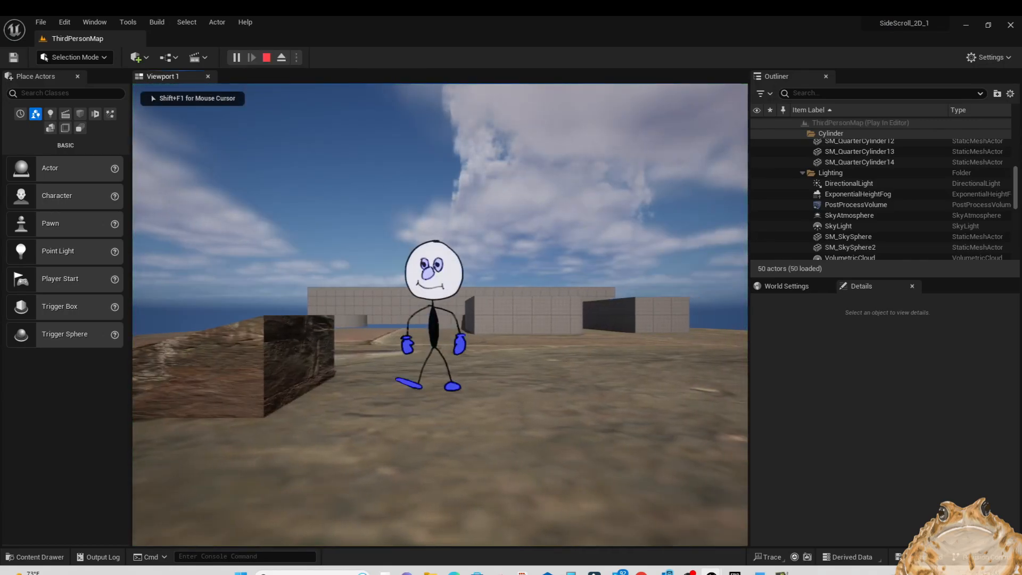
key(a)
key(d)
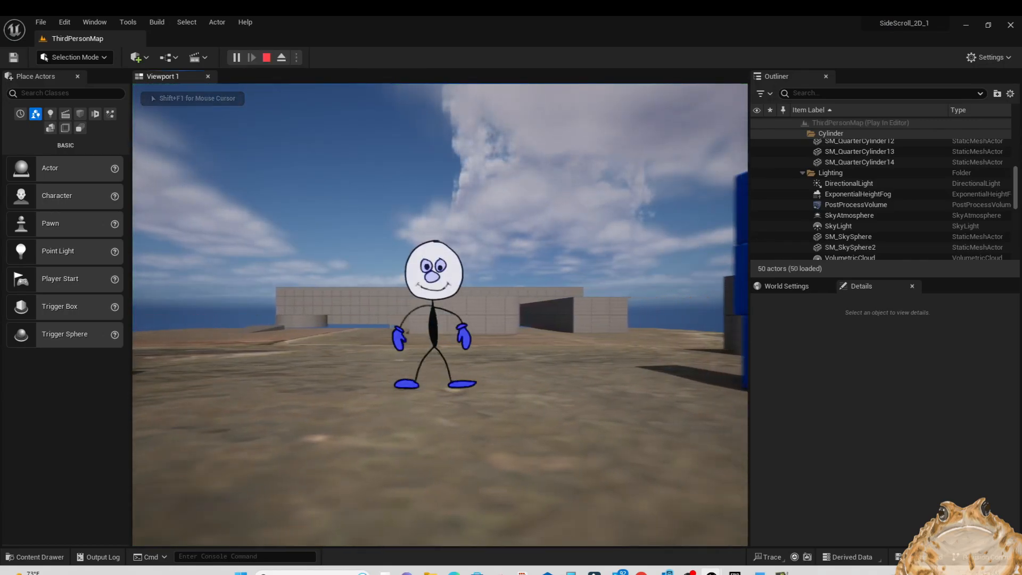
key(a)
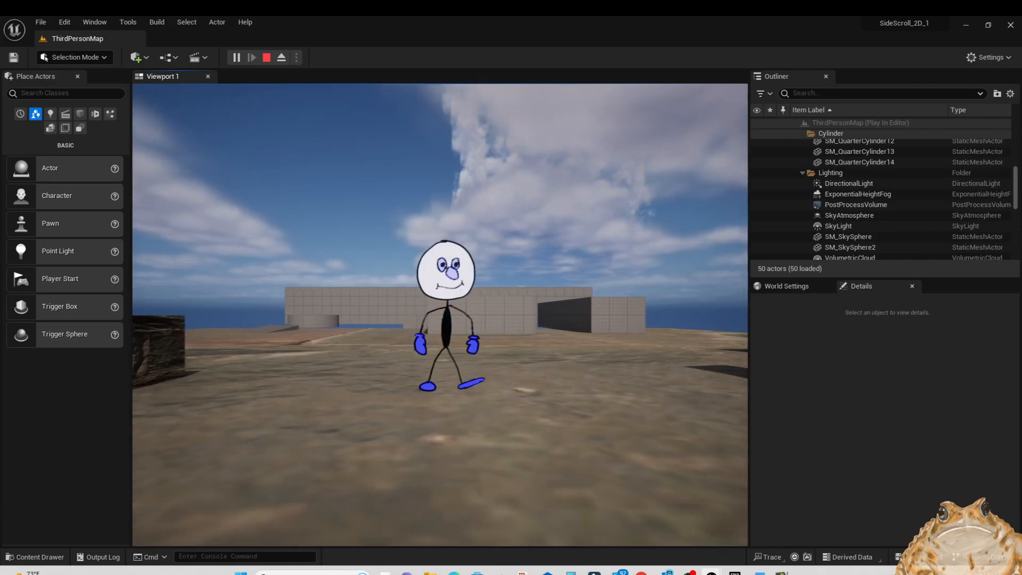
key(a)
key(Escape)
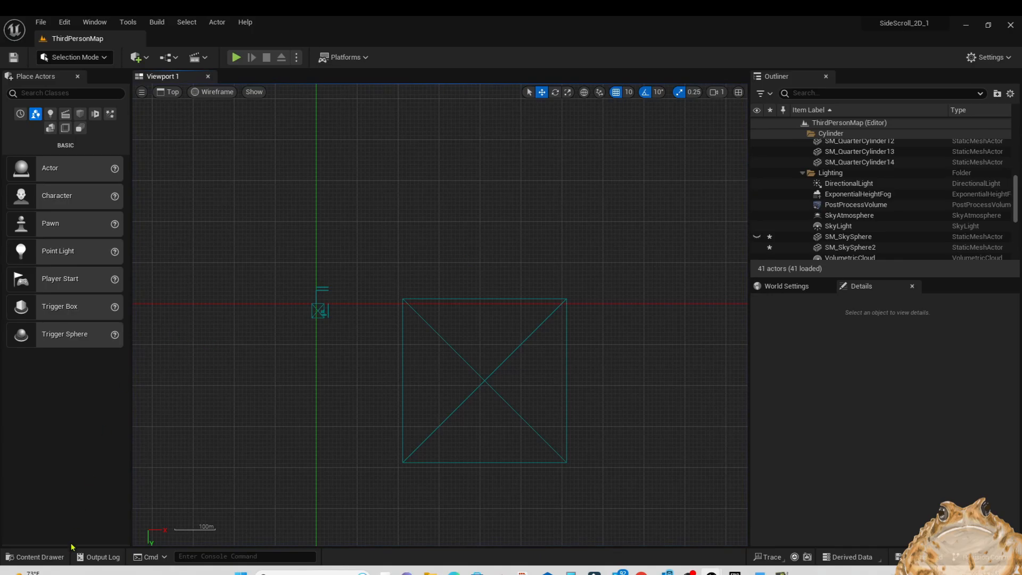
Step: Reopen the BP_ThirdPersonCharacter blueprint and show its Event Graph
click(45, 553)
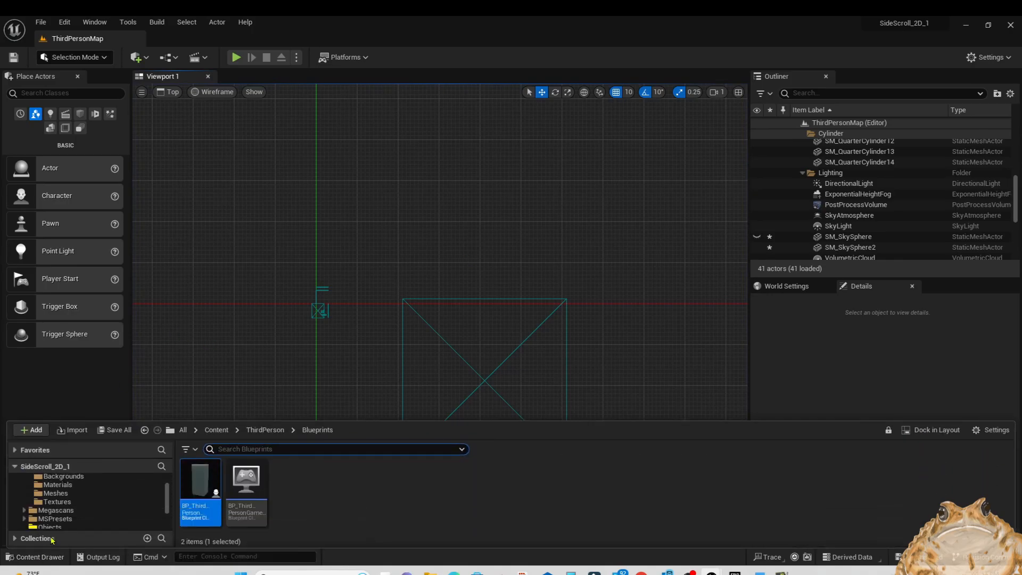
double_click(199, 495)
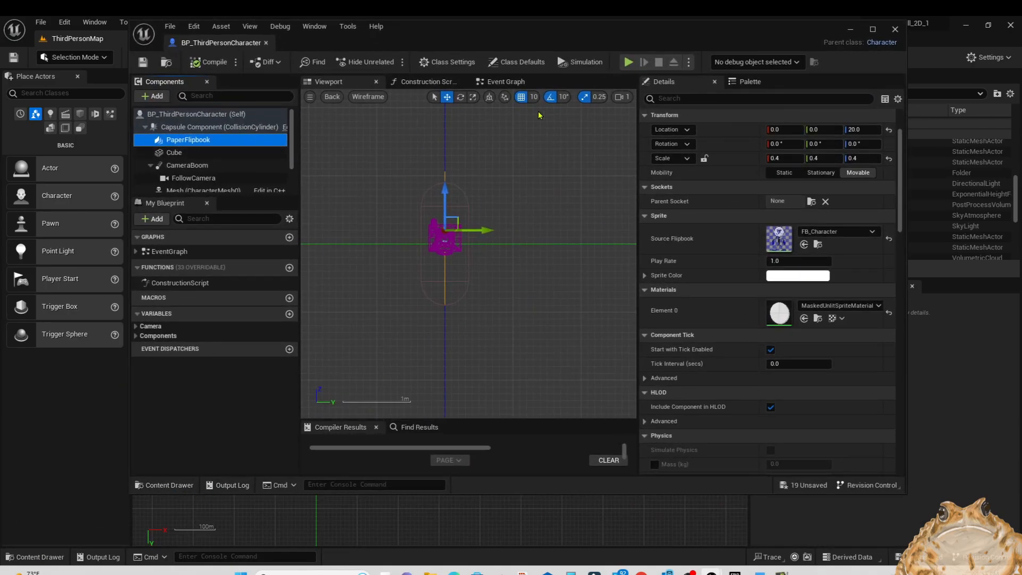
click(503, 82)
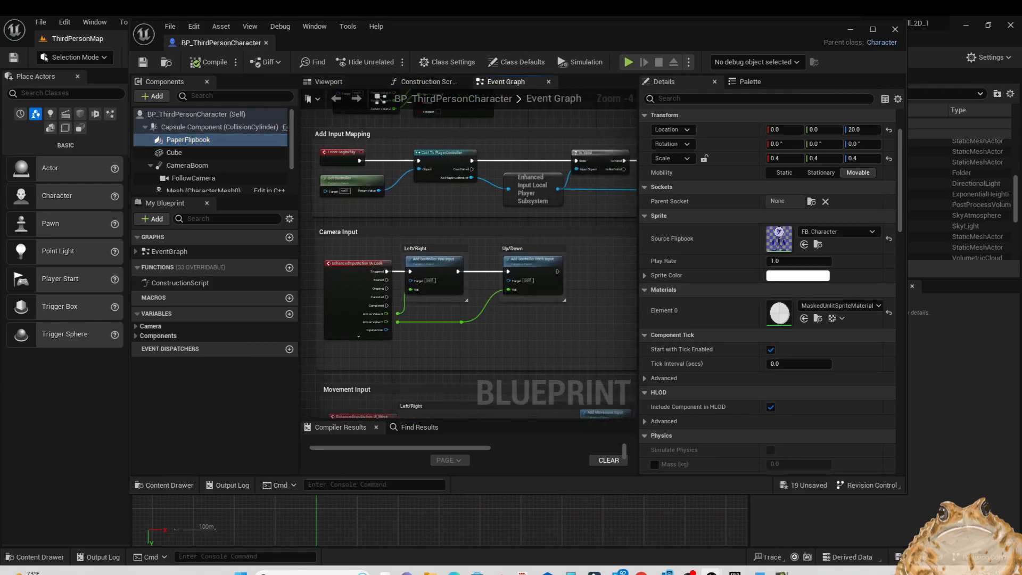
Step: Delete the Cube component from the BP_ThirdPersonCharacter blueprint
click(215, 191)
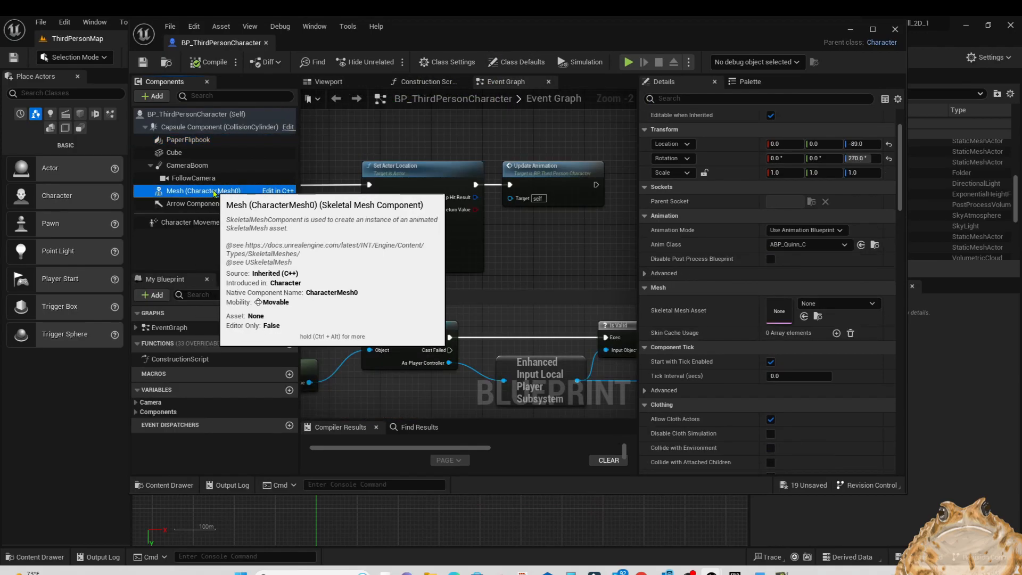
mouse_move(214, 193)
mouse_down()
mouse_move(179, 174)
mouse_move(178, 155)
mouse_up()
right_click(179, 154)
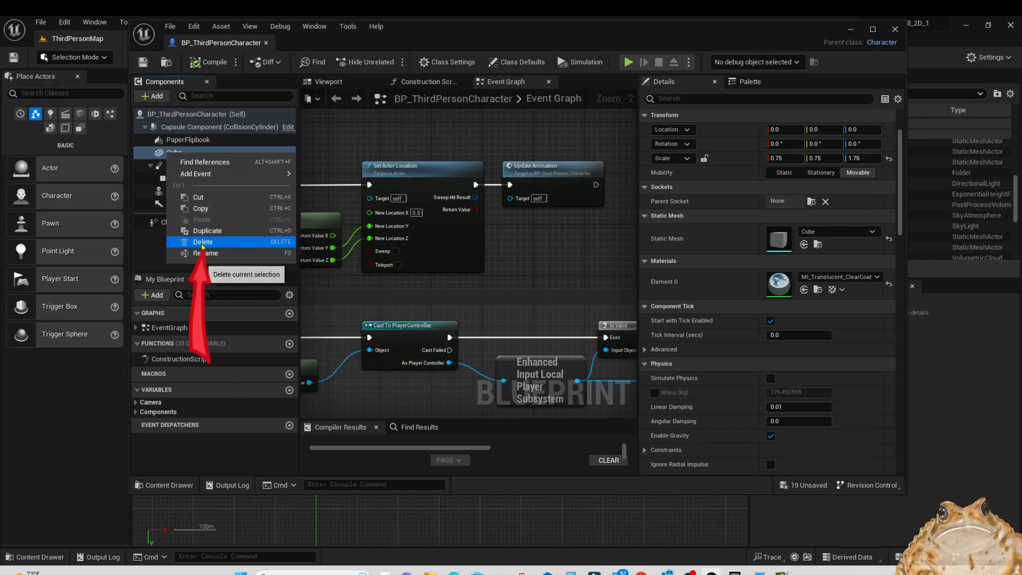
click(202, 242)
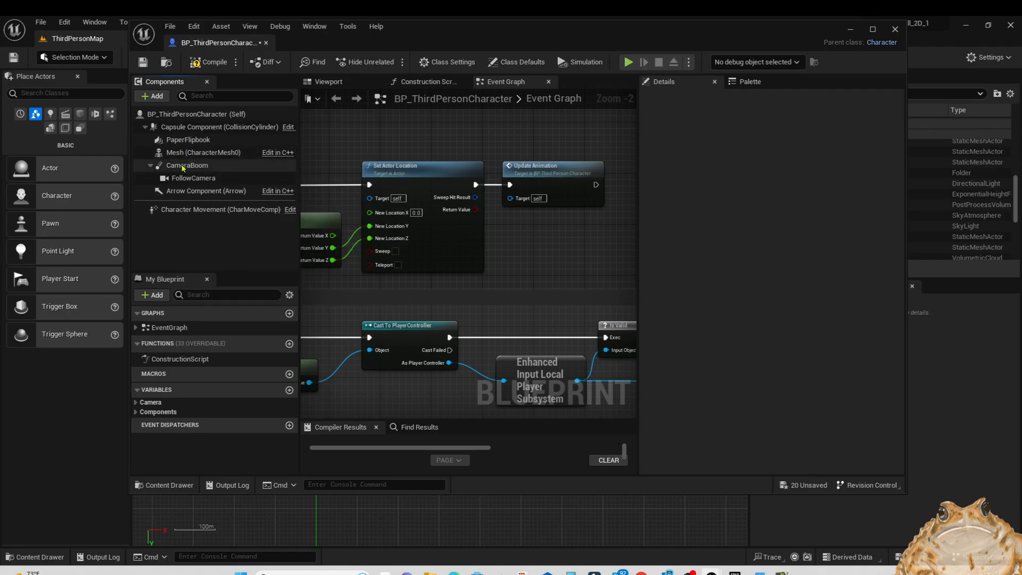
mouse_move(197, 195)
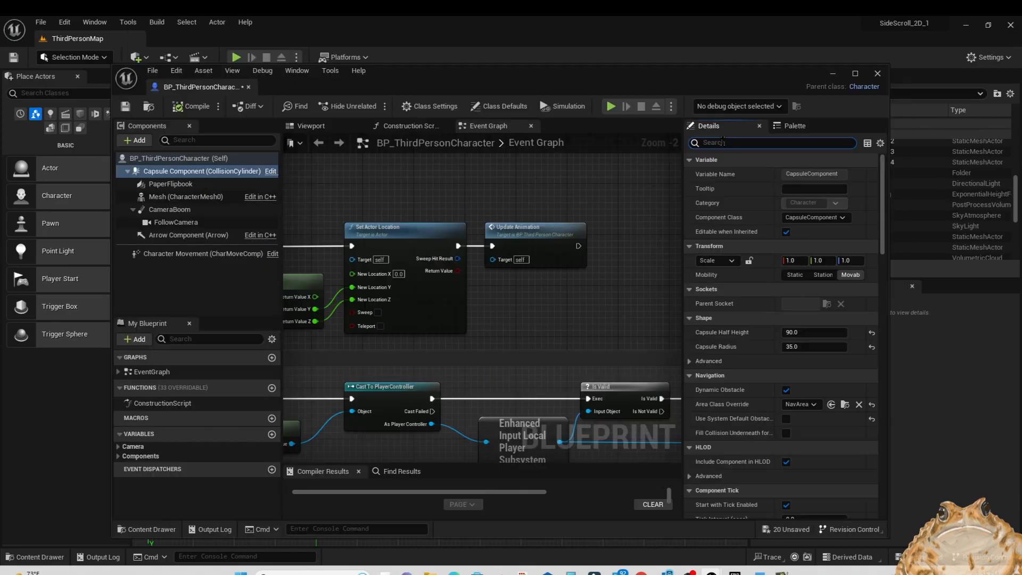
Step: Disable Orient Rotation to Movement on the BP_ThirdPersonCharacter root, and compile and save the blueprint
click(174, 161)
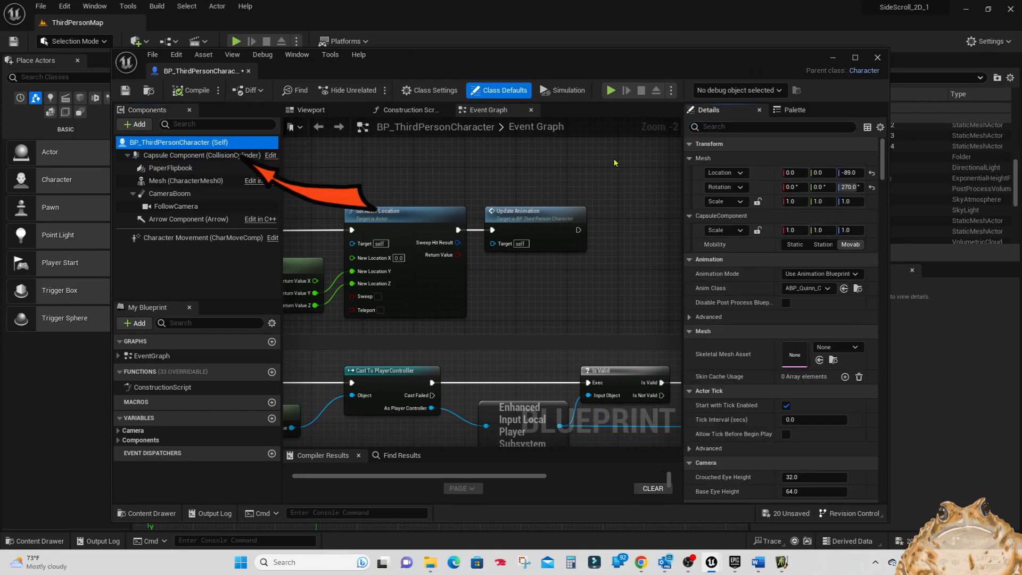
click(717, 127)
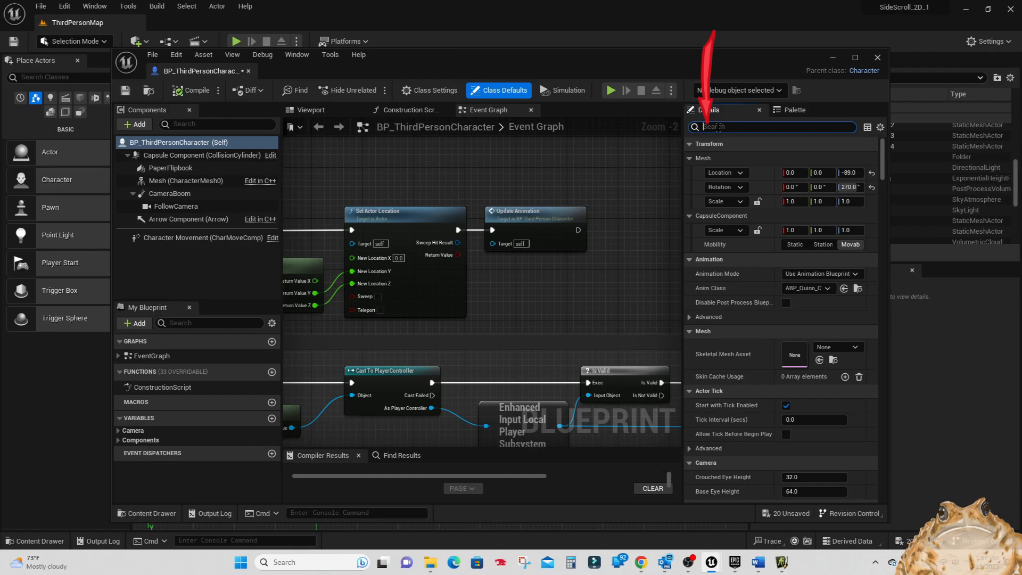
text(orient)
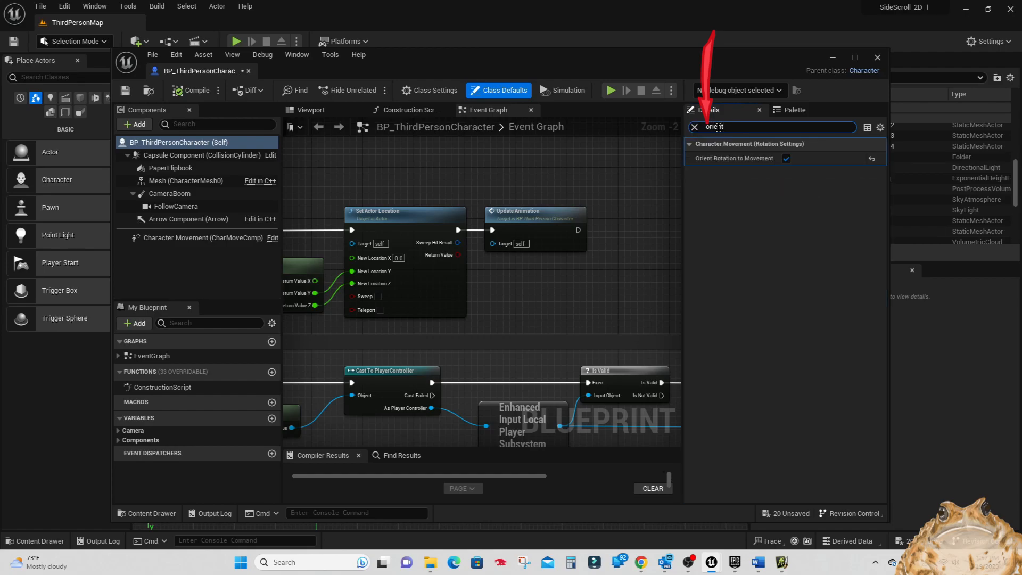
click(158, 143)
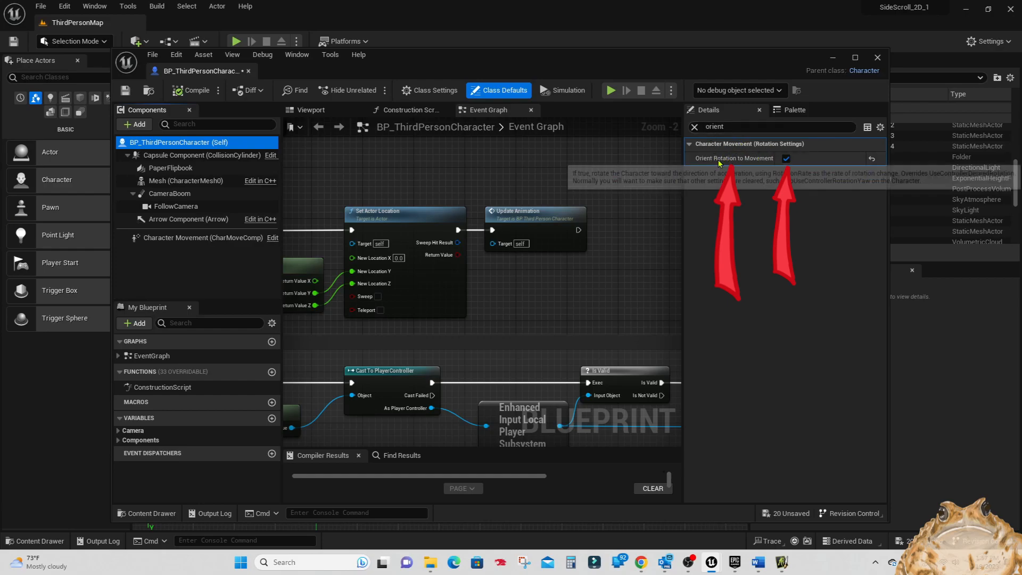
click(786, 159)
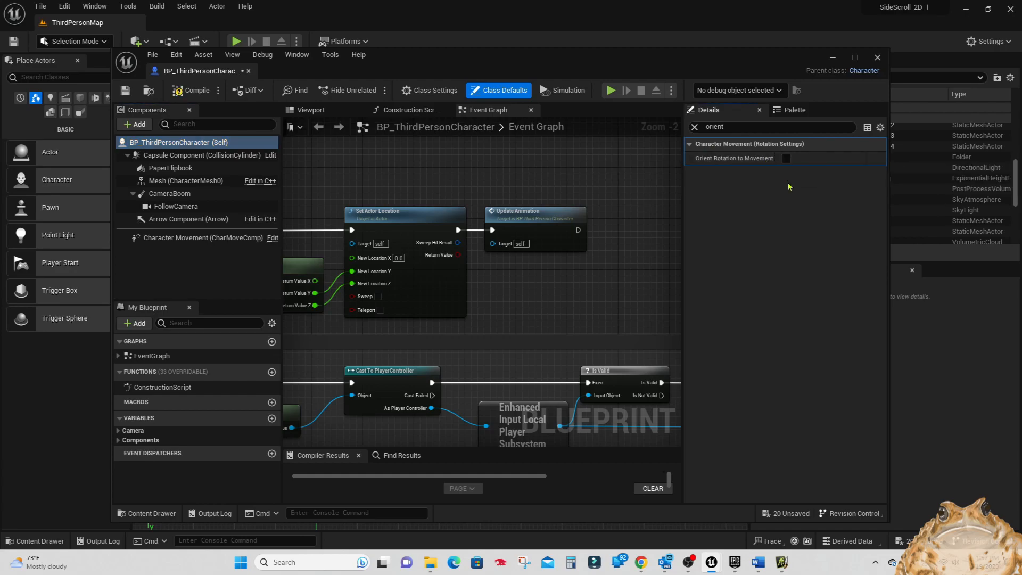
click(191, 90)
click(125, 90)
Step: Play-test the level, trying to move the character both ways to check its orientation, and end the session
click(833, 58)
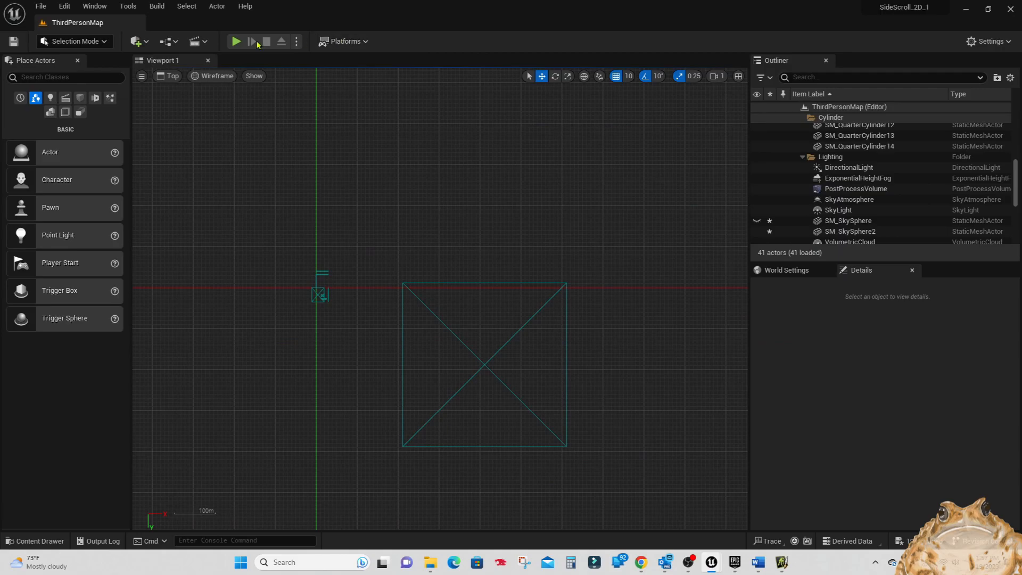
click(236, 42)
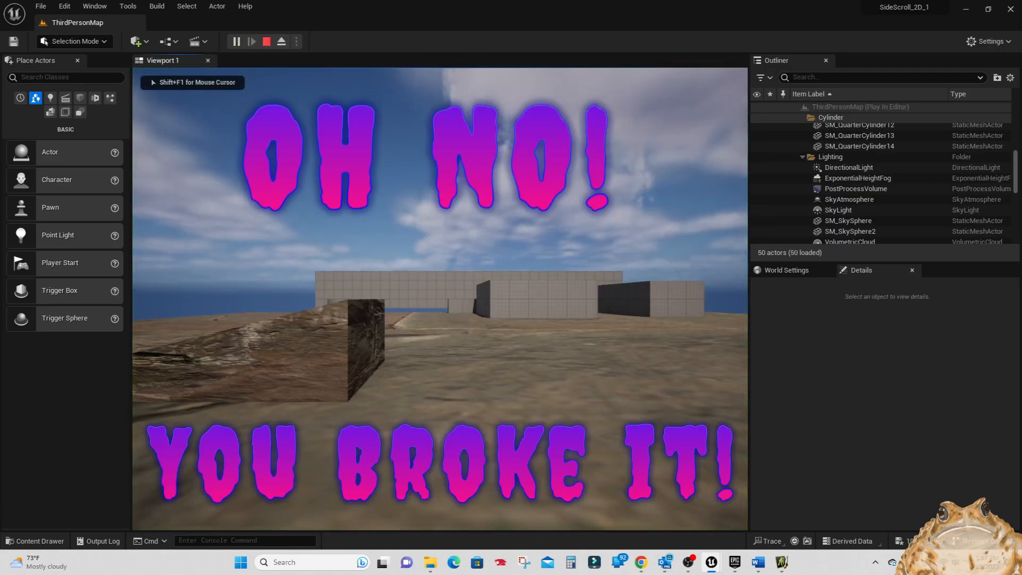
key(d)
key(a)
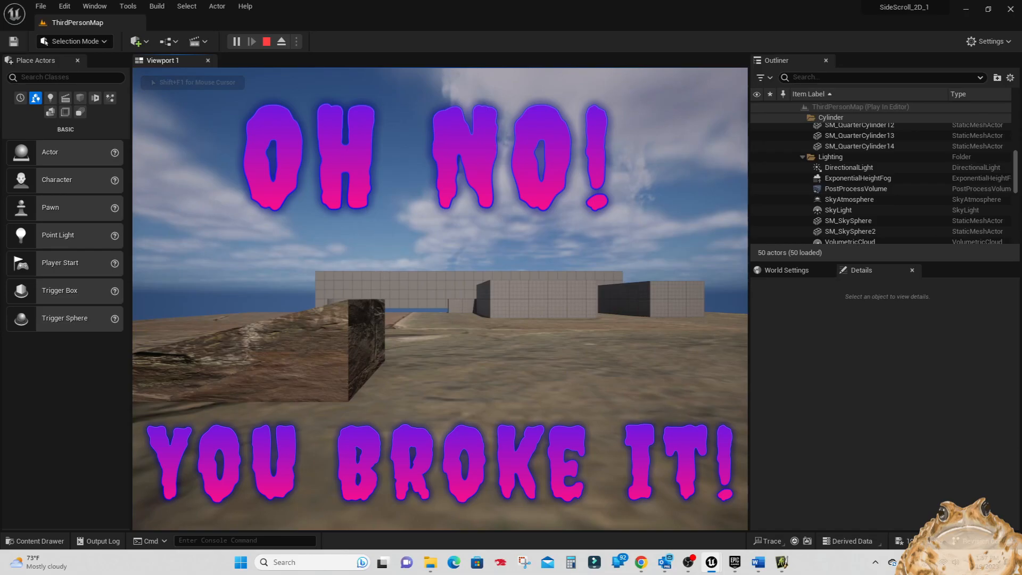
key(Escape)
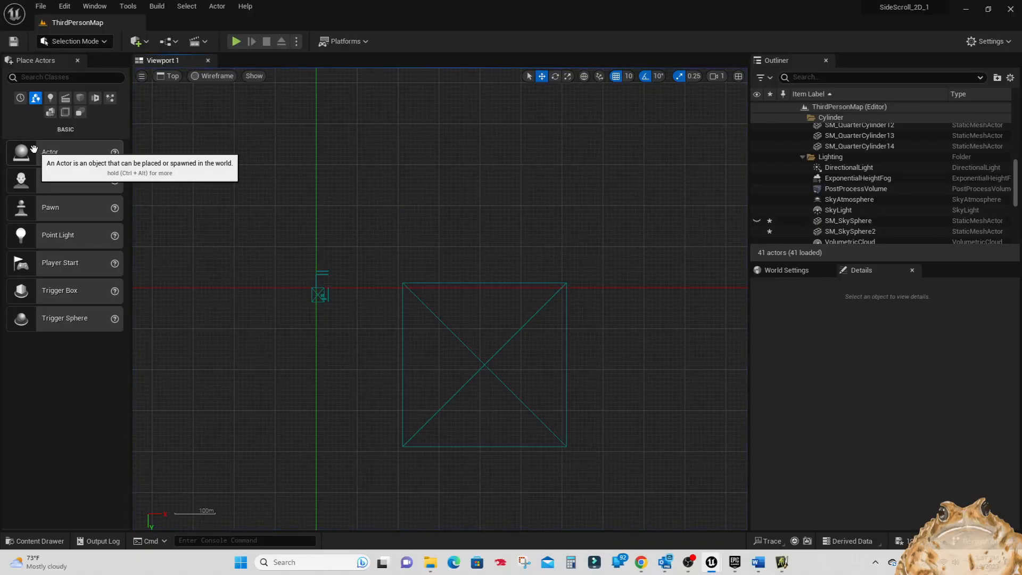
Step: Reopen the BP_ThirdPersonCharacter blueprint, set the PaperFlipbook component's Z rotation to 90.0°, and save the blueprint
click(35, 541)
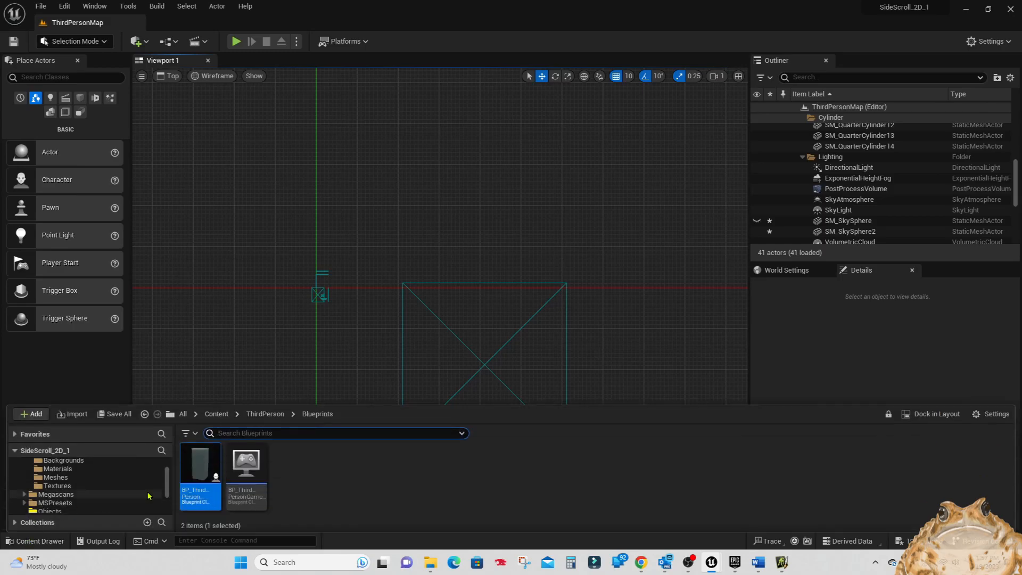
double_click(197, 467)
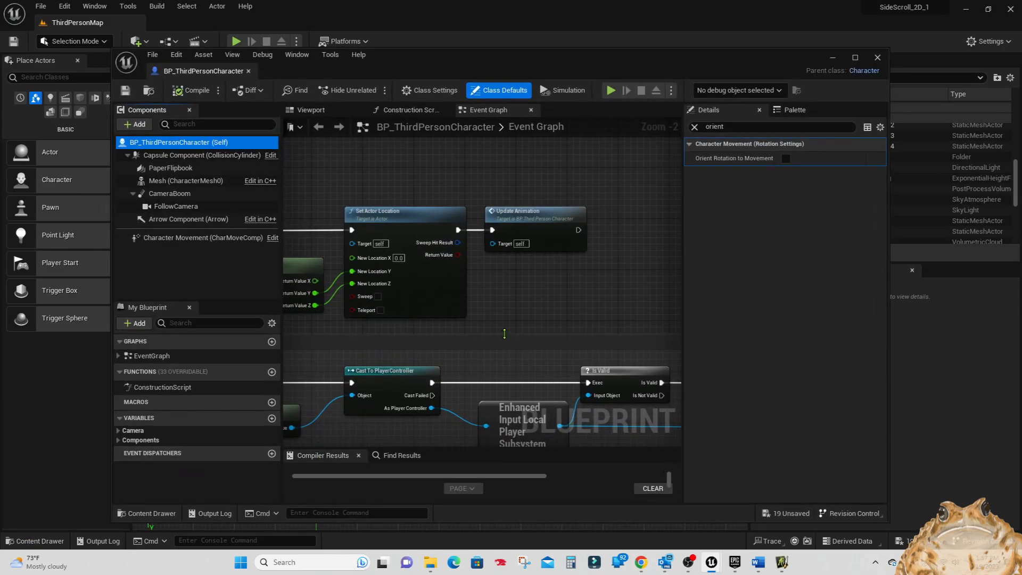
click(171, 167)
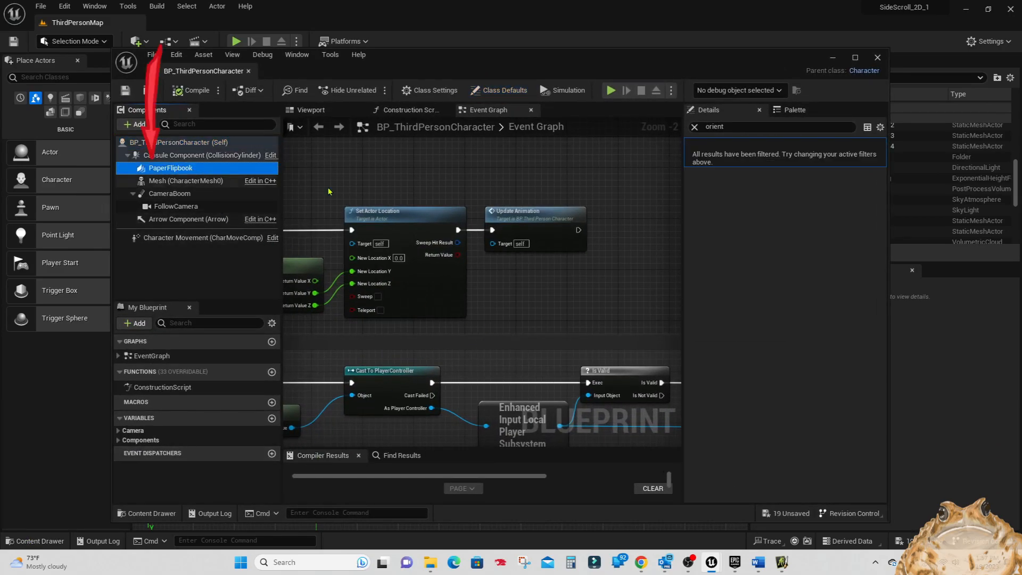
click(695, 126)
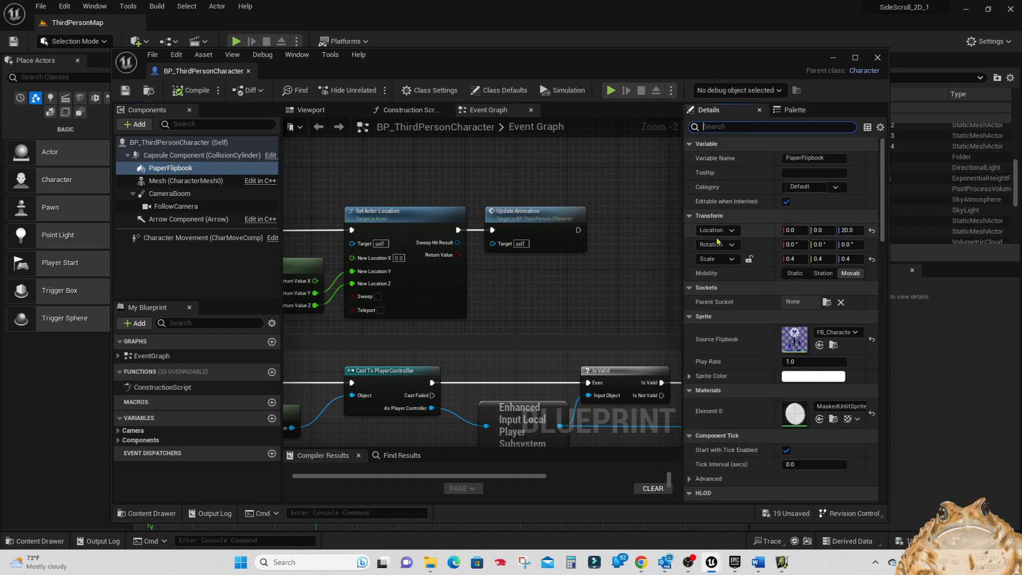
click(850, 244)
text(9)
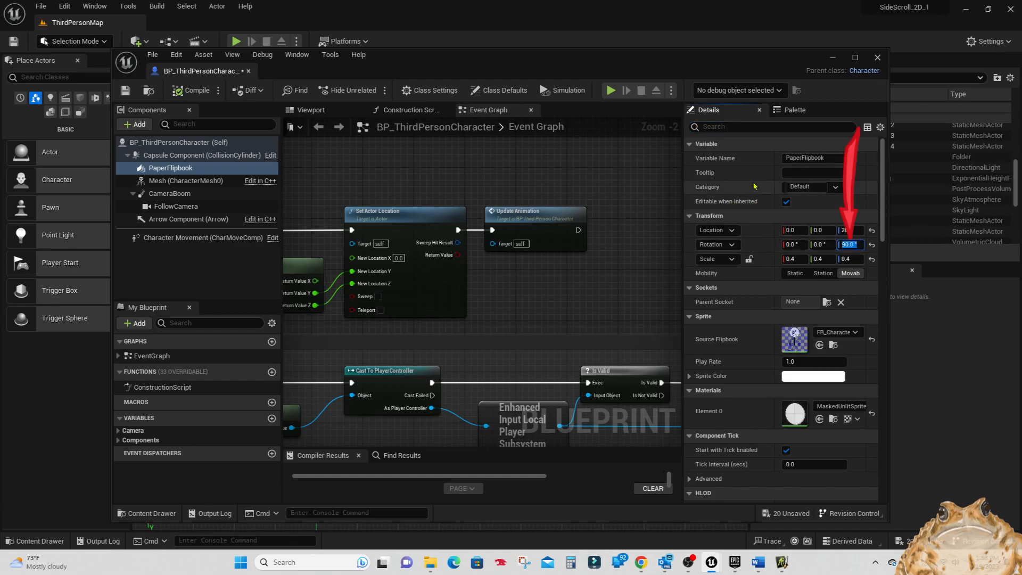
click(655, 196)
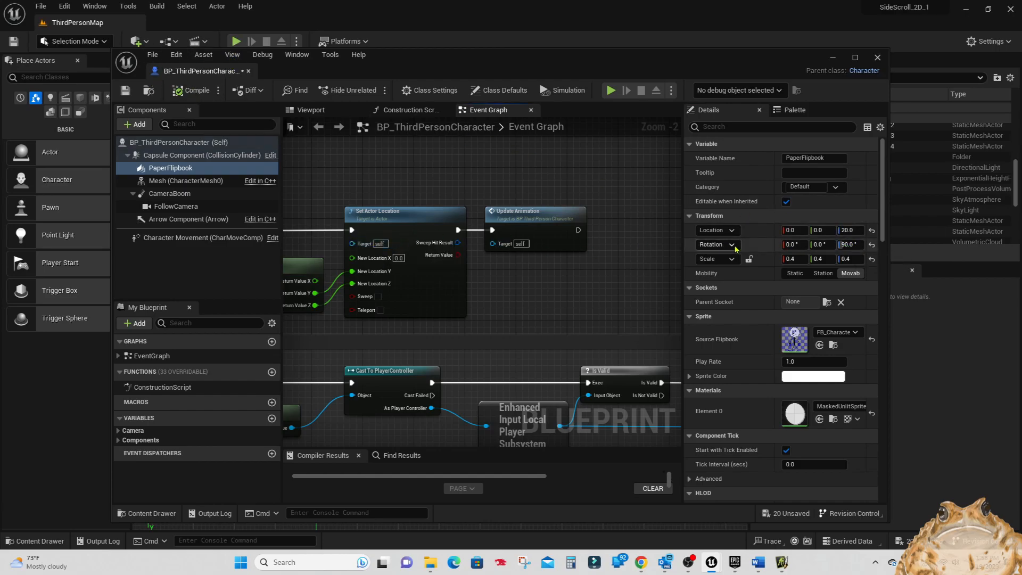
click(125, 90)
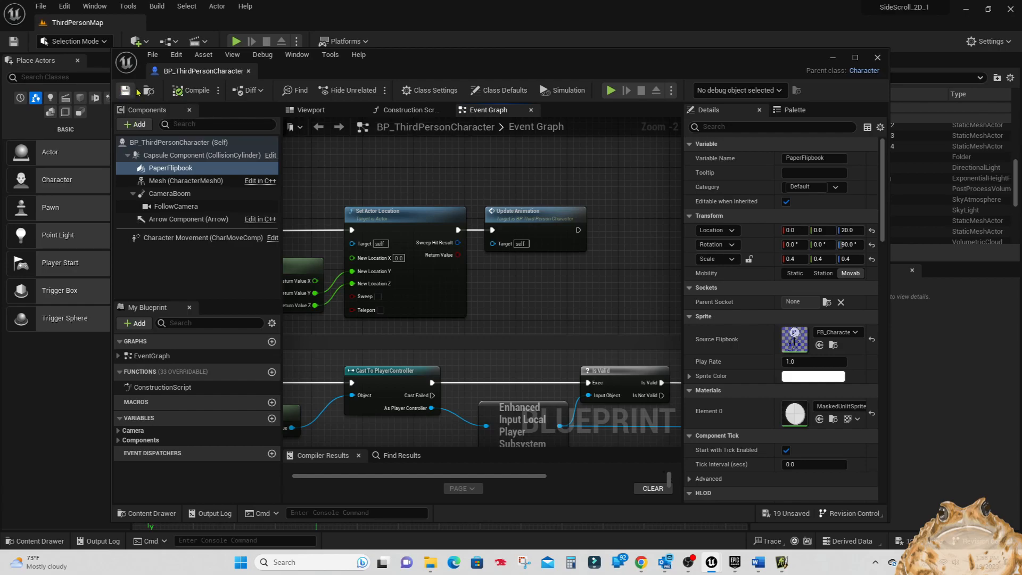
Step: Play-test the level again, walking the flipbook character both ways and jumping to check that it keeps facing the camera
click(830, 58)
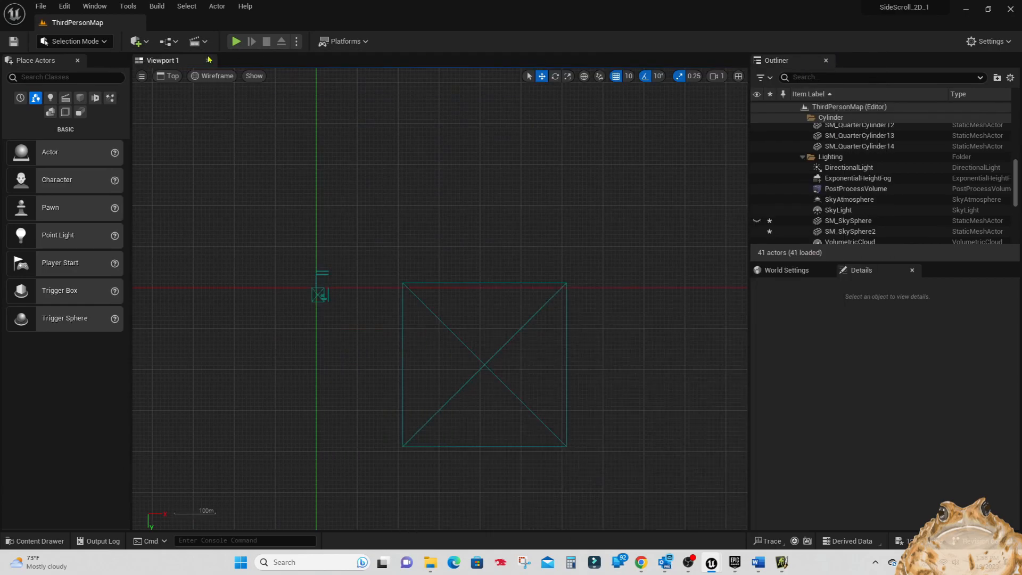
click(236, 41)
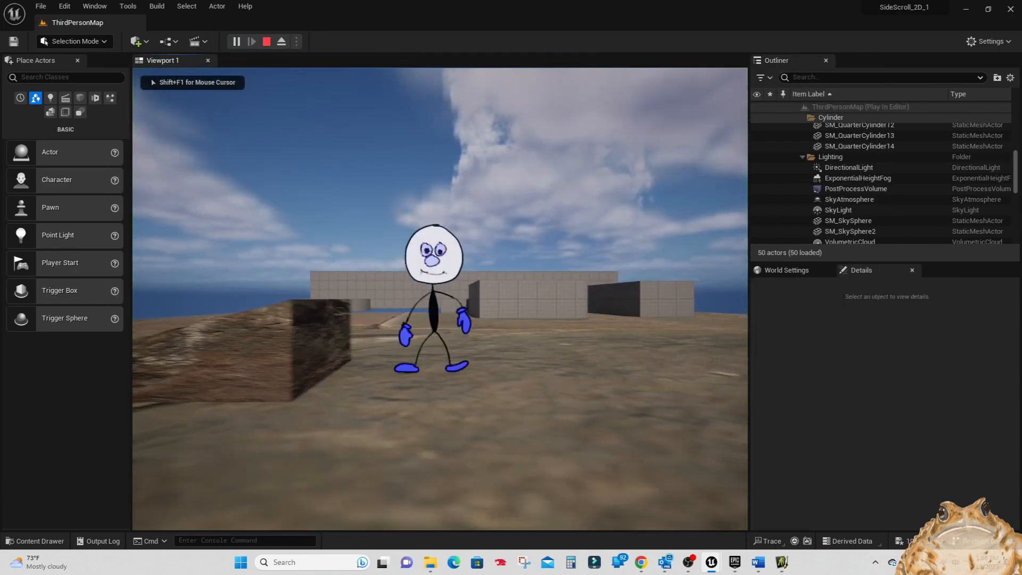
key(a)
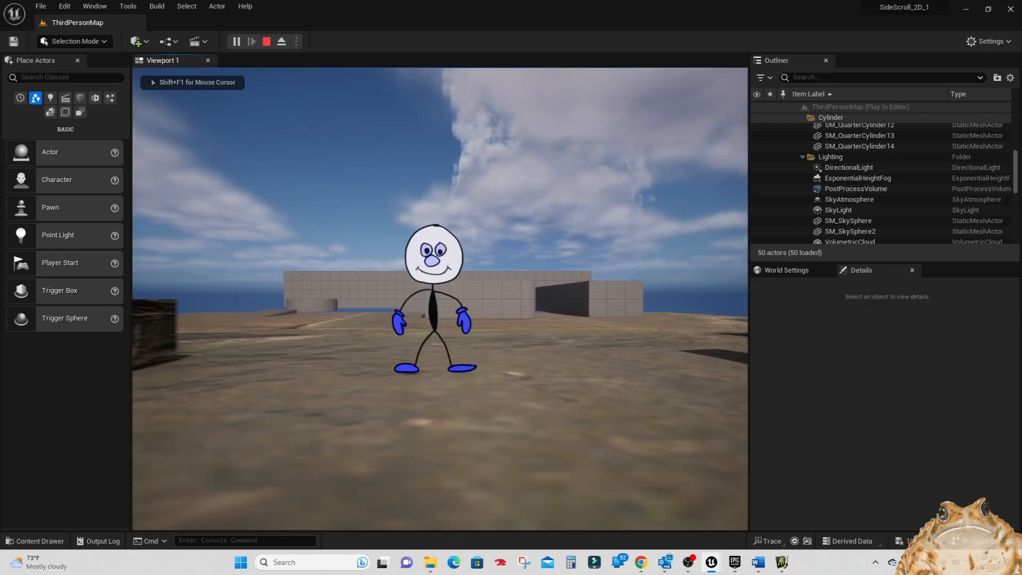
key(space)
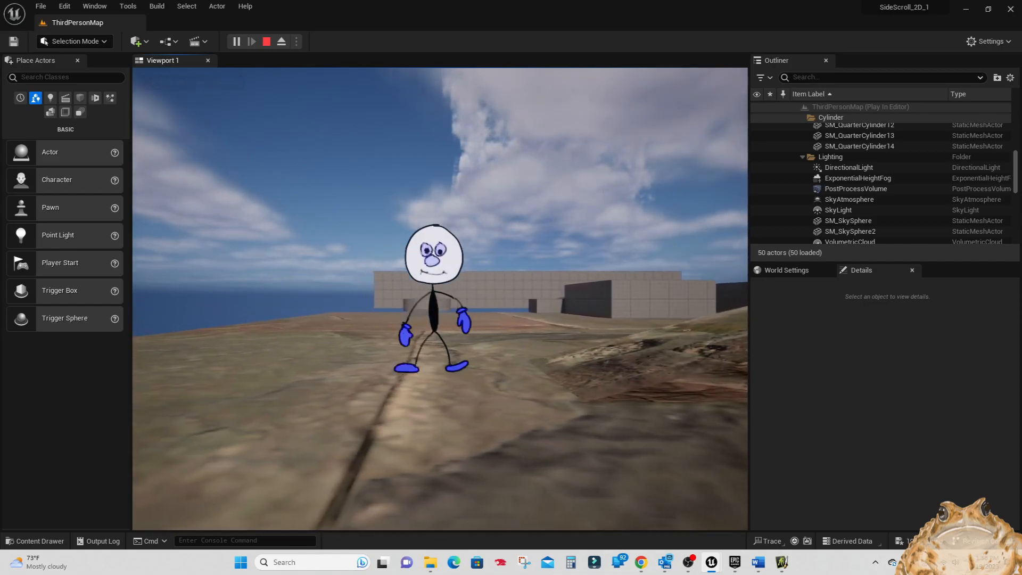
key(d)
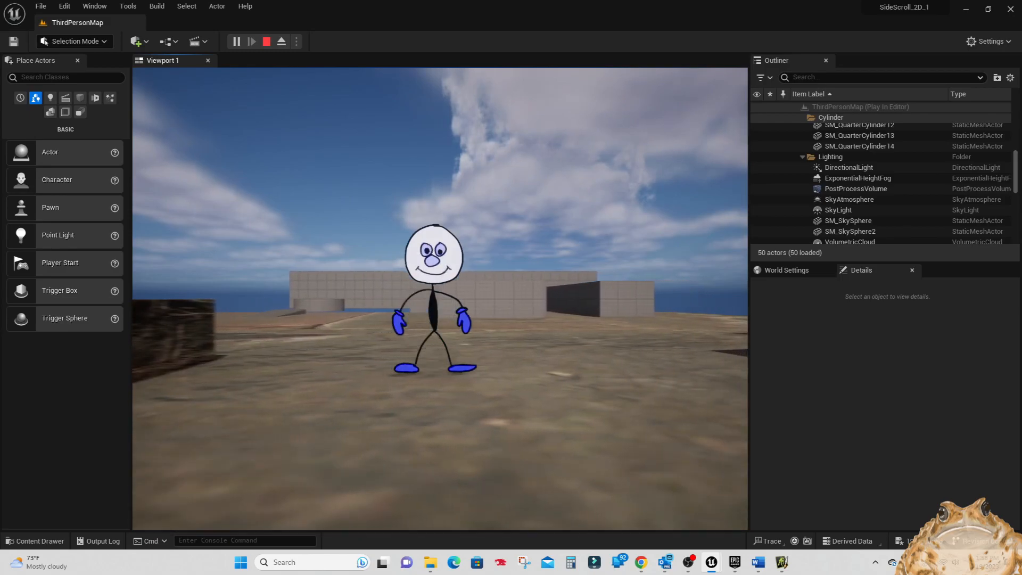
key(space)
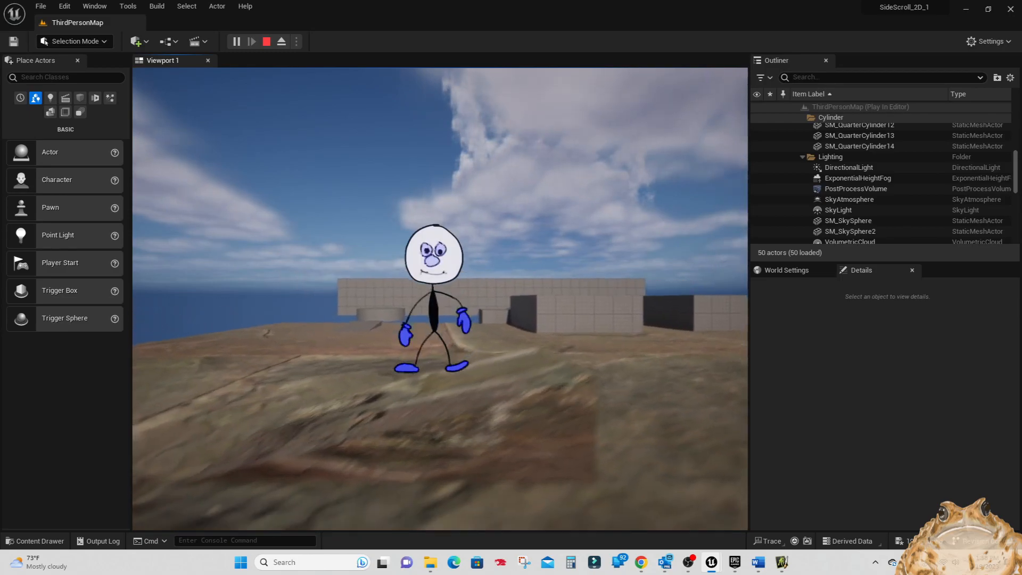
key(d)
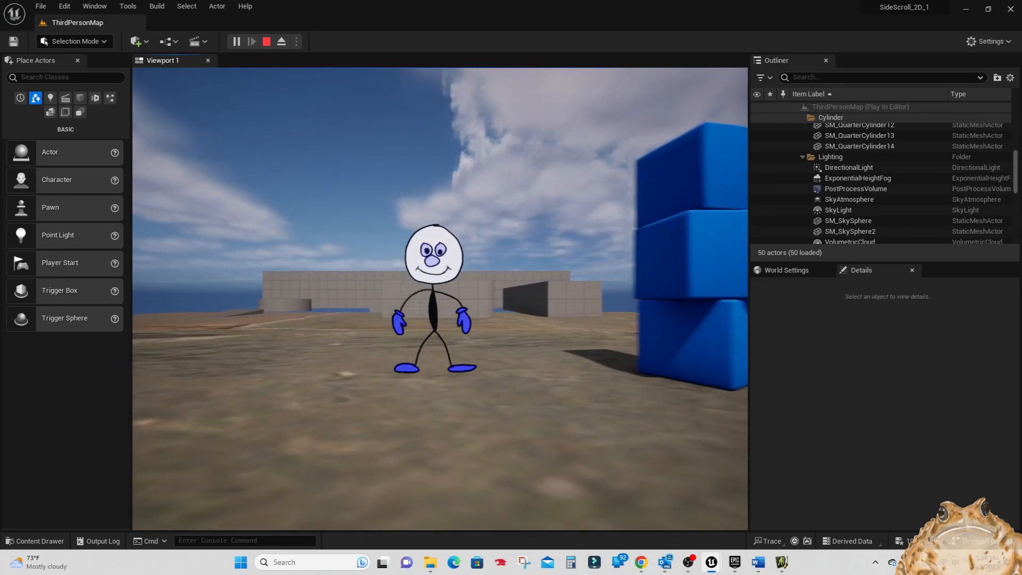
key(a)
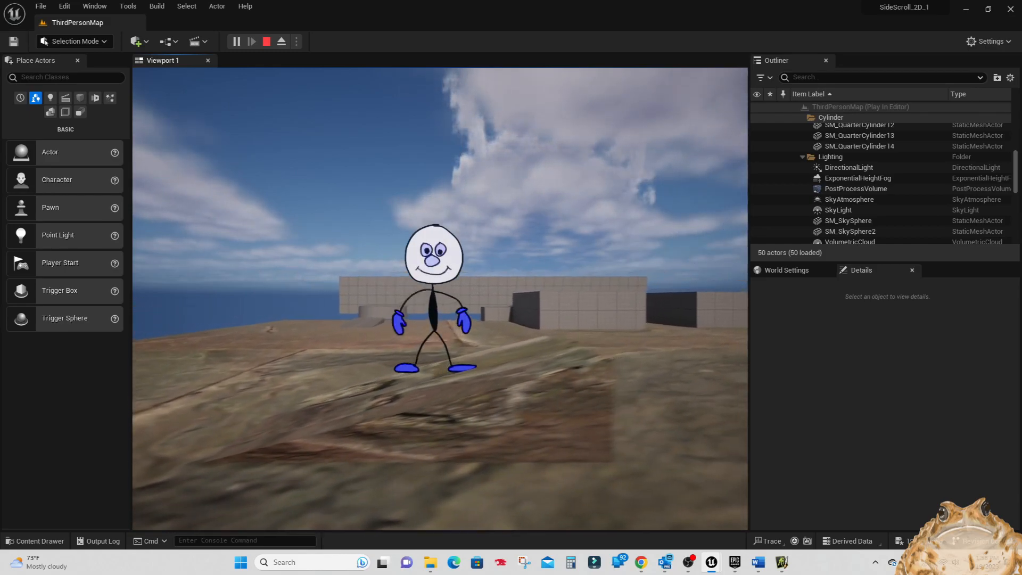
key(a)
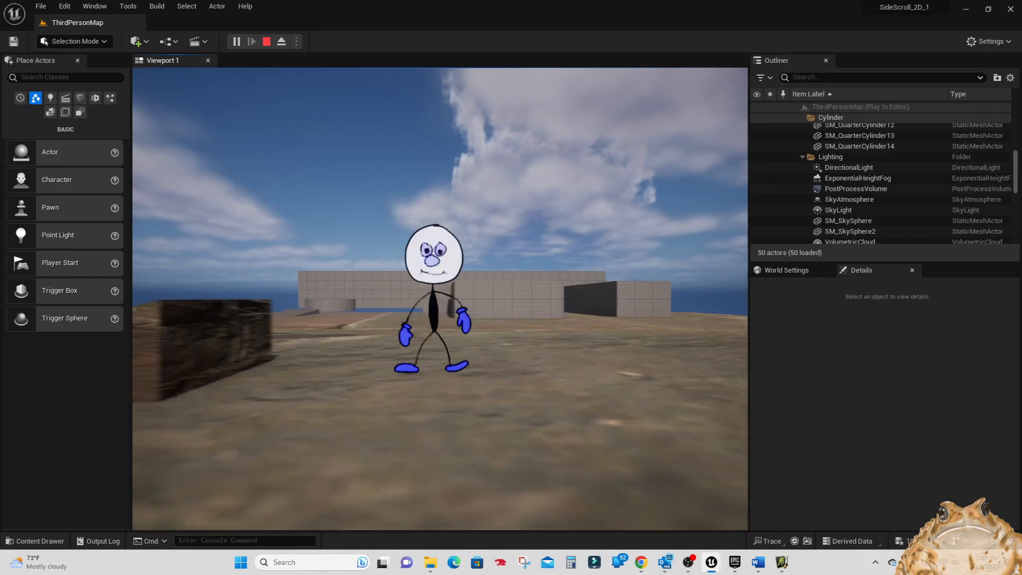
key(space)
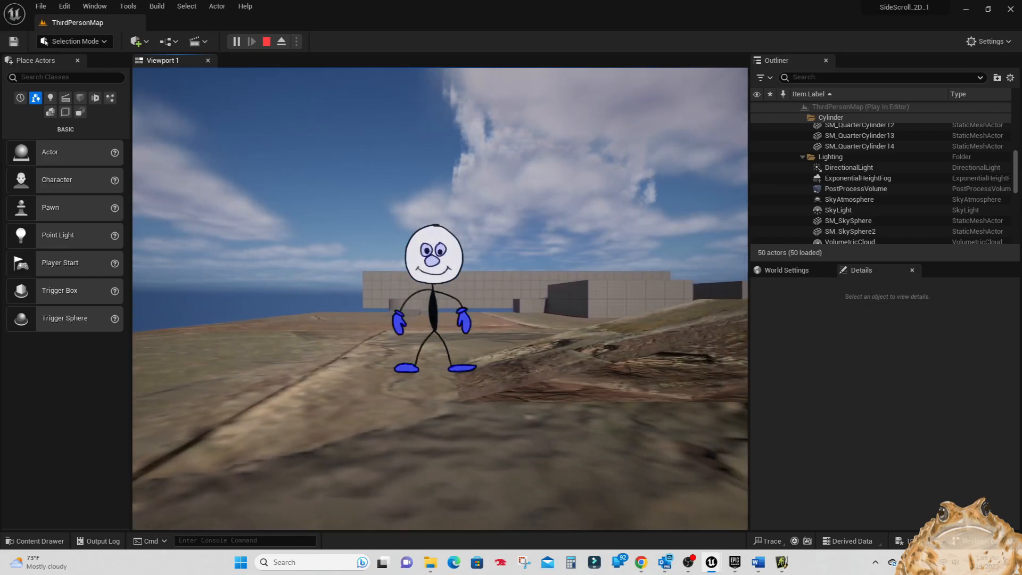